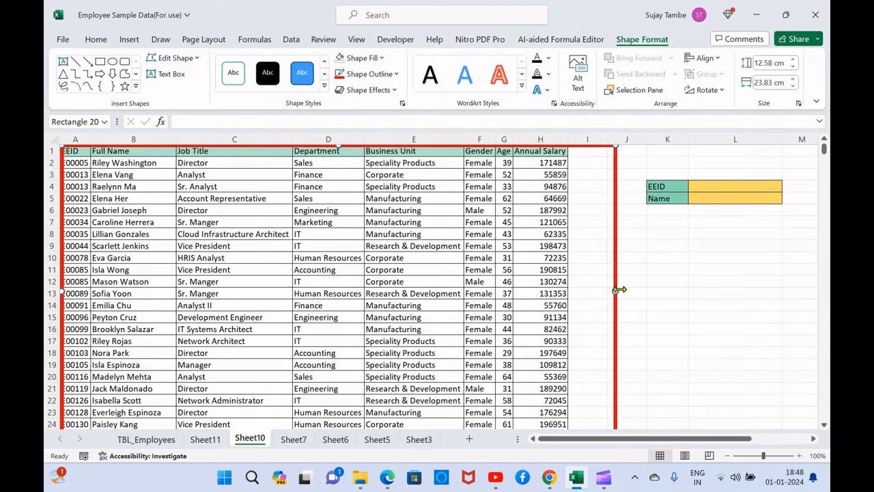
Narrow the red outline rectangle so it frames only the employee table through the Annual Salary column
{"action": "left_click_drag", "start_coordinate": [617, 289], "coordinate": [573, 290]}
{"action": "left_click", "coordinate": [51, 292]}
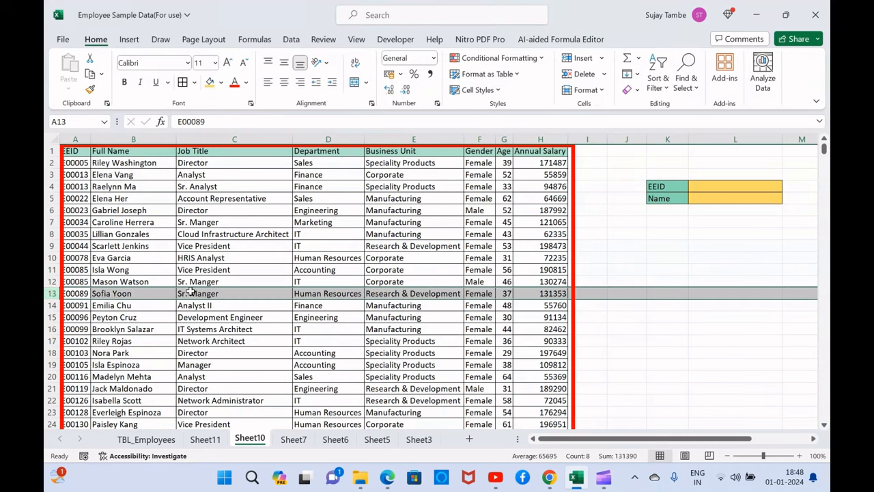
{"action": "left_click", "coordinate": [703, 175]}
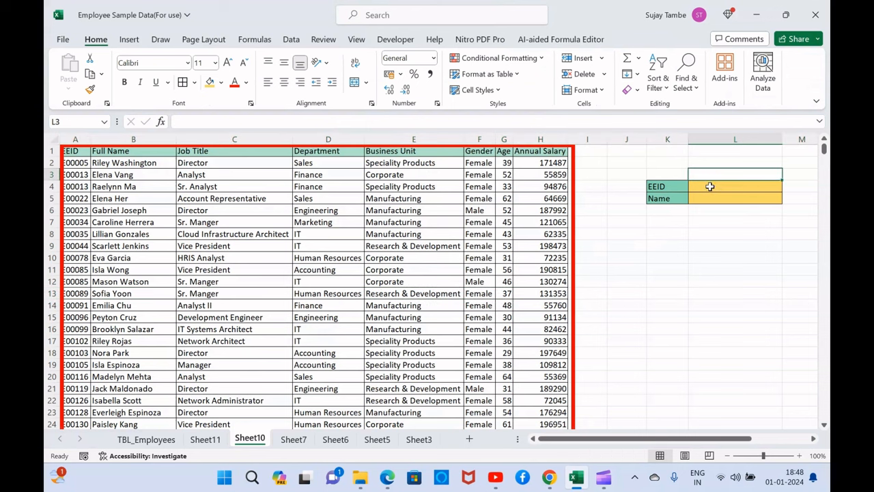
{"action": "left_click", "coordinate": [709, 186]}
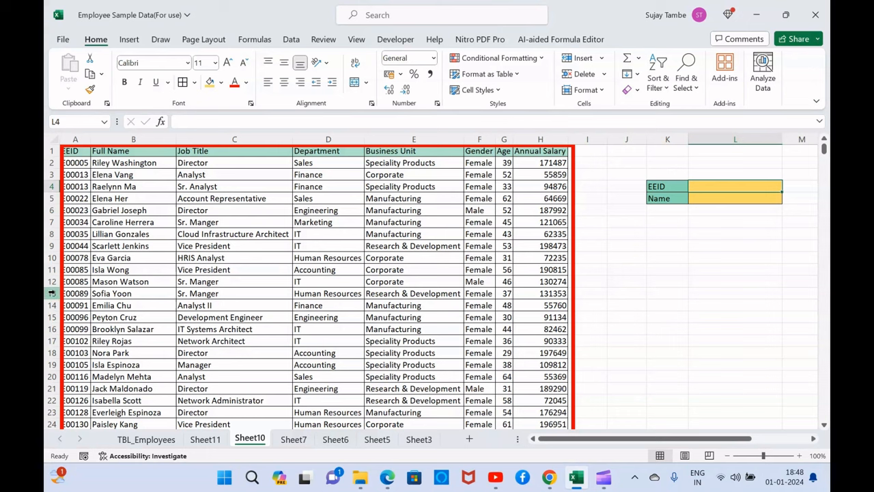
{"action": "left_click", "coordinate": [51, 329]}
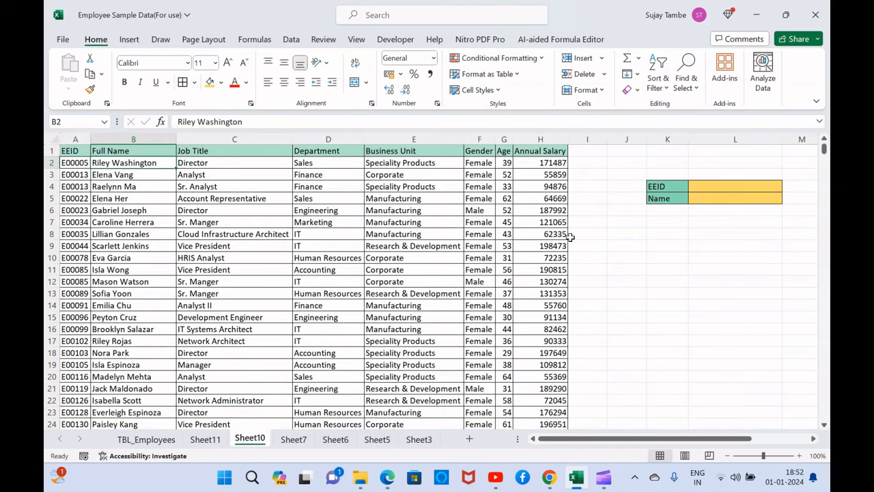
Enter the ID of the employee listed in row 16 in the EEID lookup cell L4
{"action": "left_click", "coordinate": [712, 187]}
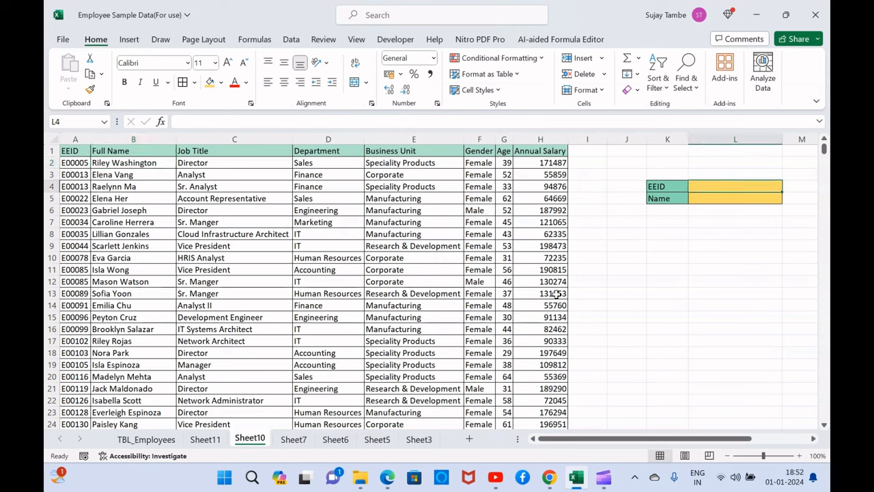
{"action": "type", "text": "E"}
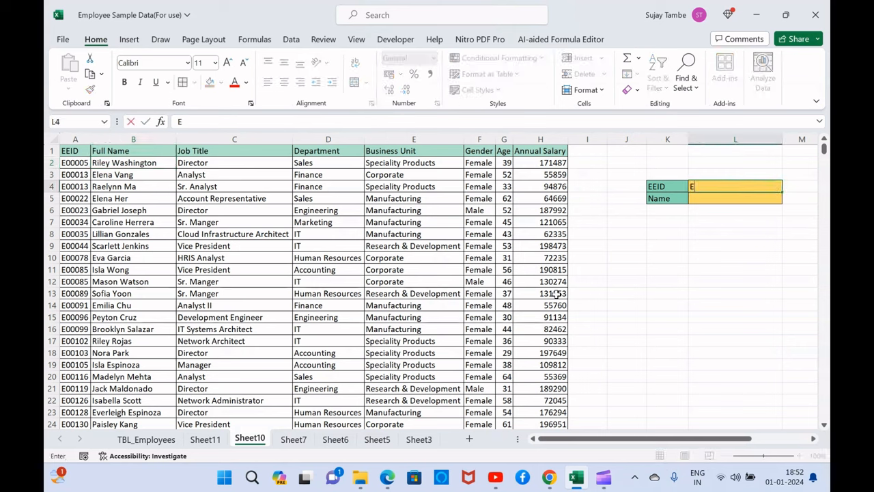
{"action": "type", "text": "00"}
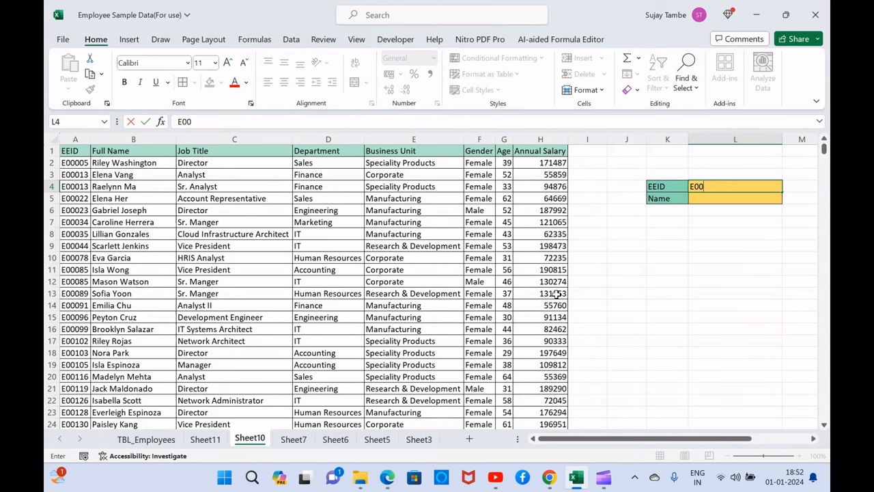
{"action": "type", "text": "099"}
{"action": "key", "text": "Return"}
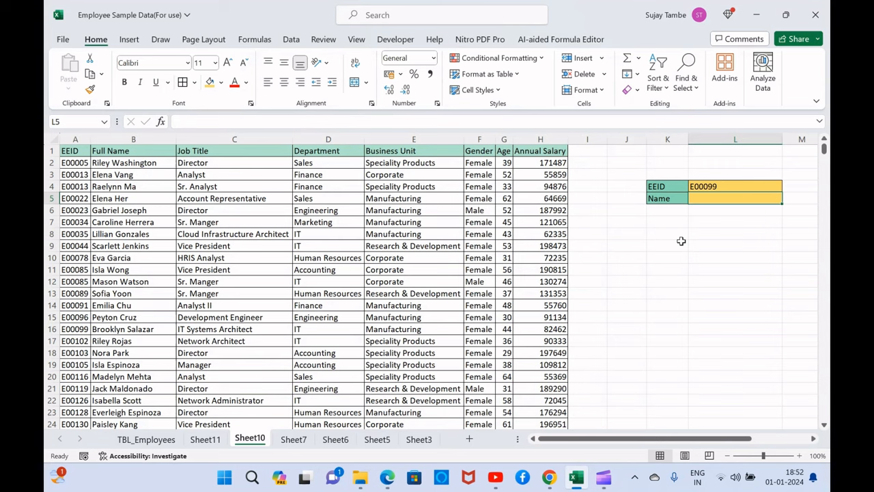
Handwrite the numbers 1 to 8 in red ink over the table's column headers, from EEID to Annual Salary
{"action": "left_click", "coordinate": [164, 41]}
{"action": "left_click", "coordinate": [188, 70]}
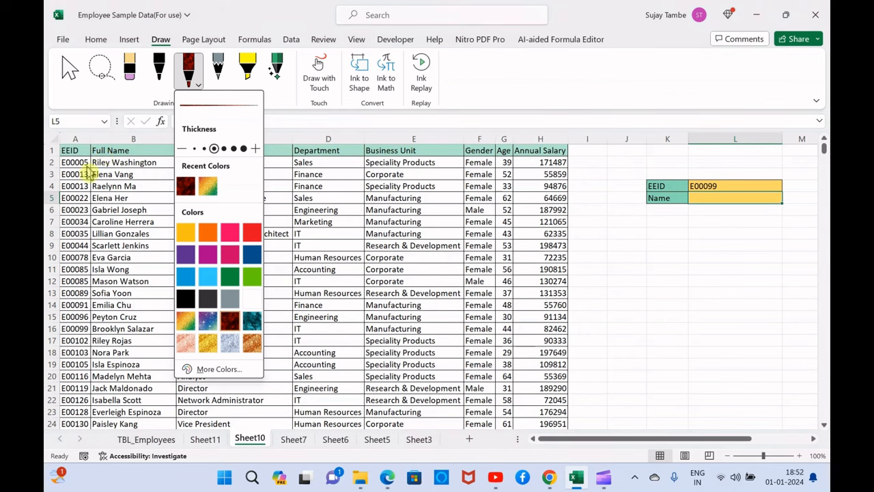
{"action": "left_click", "coordinate": [72, 152]}
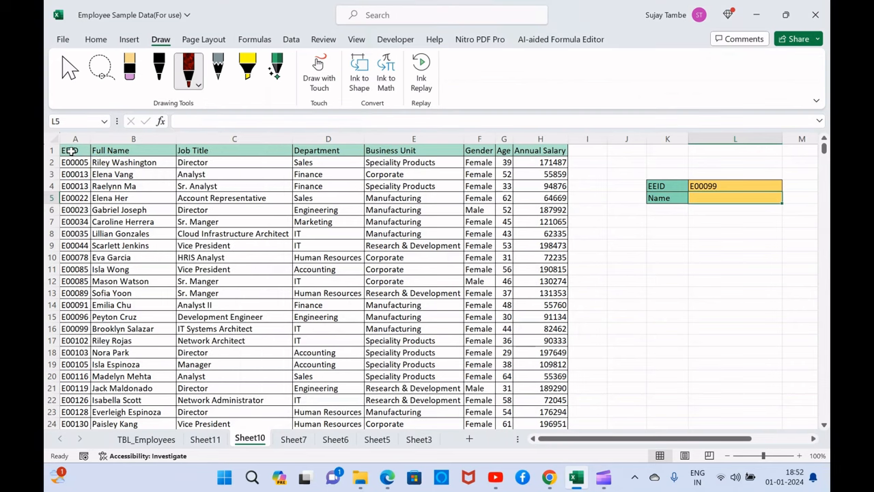
{"action": "left_click", "coordinate": [317, 62]}
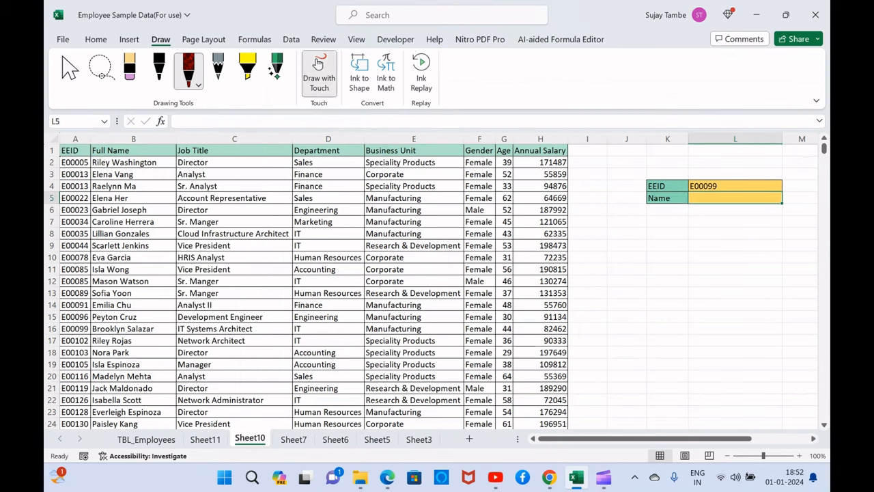
{"action": "mouse_move", "coordinate": [66, 148]}
{"action": "left_mouse_down"}
{"action": "mouse_move", "coordinate": [72, 166]}
{"action": "mouse_move", "coordinate": [144, 163]}
{"action": "left_mouse_up"}
{"action": "mouse_move", "coordinate": [209, 149]}
{"action": "left_mouse_down"}
{"action": "mouse_move", "coordinate": [224, 160]}
{"action": "mouse_move", "coordinate": [212, 170]}
{"action": "left_mouse_up"}
{"action": "left_click_drag", "start_coordinate": [319, 152], "coordinate": [329, 175]}
{"action": "mouse_move", "coordinate": [396, 152]}
{"action": "left_mouse_down"}
{"action": "mouse_move", "coordinate": [417, 148]}
{"action": "mouse_move", "coordinate": [397, 168]}
{"action": "left_mouse_up"}
{"action": "mouse_move", "coordinate": [485, 154]}
{"action": "left_mouse_down"}
{"action": "mouse_move", "coordinate": [482, 166]}
{"action": "mouse_move", "coordinate": [511, 154]}
{"action": "mouse_move", "coordinate": [508, 167]}
{"action": "mouse_move", "coordinate": [530, 165]}
{"action": "mouse_move", "coordinate": [536, 149]}
{"action": "left_mouse_up"}
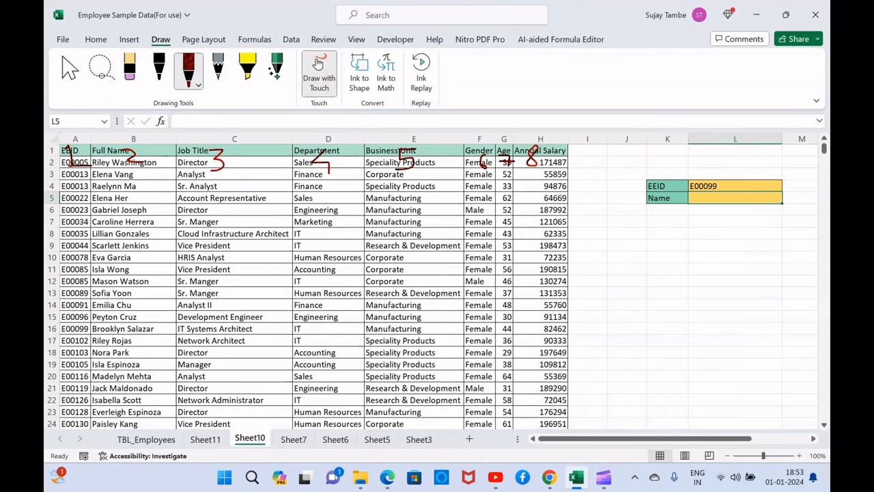
{"action": "left_click", "coordinate": [330, 81]}
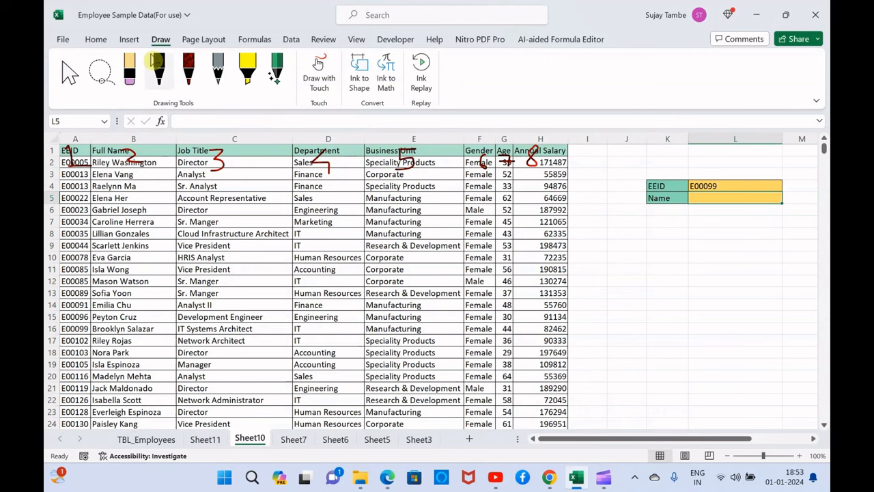
{"action": "left_click", "coordinate": [96, 39]}
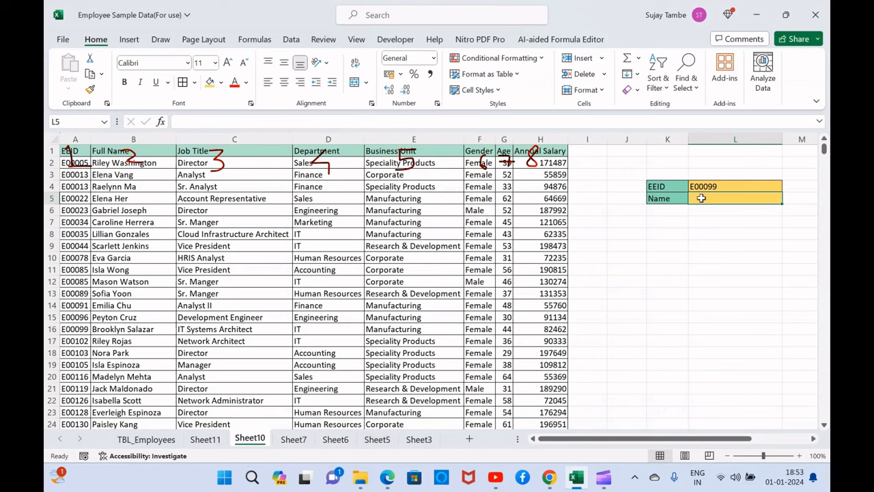
Insert a VLOOKUP function in the Name cell L5 with cell L4 as its lookup value
{"action": "type", "text": "="}
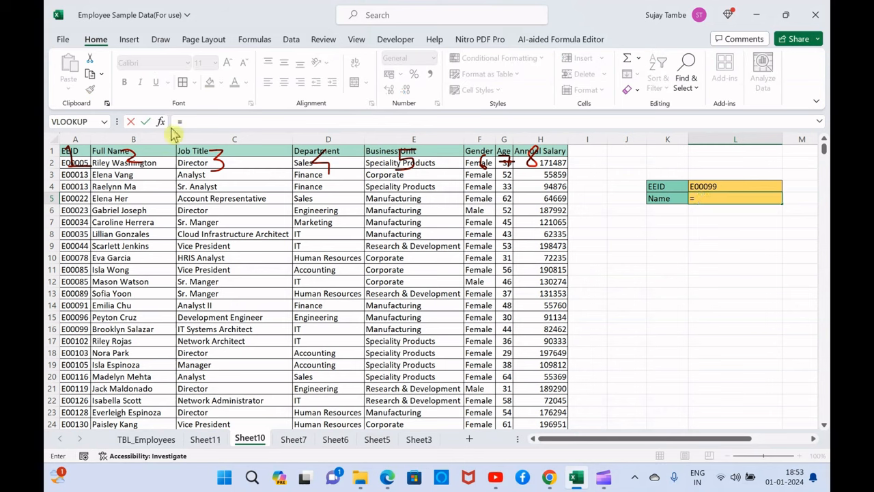
{"action": "left_click", "coordinate": [161, 122]}
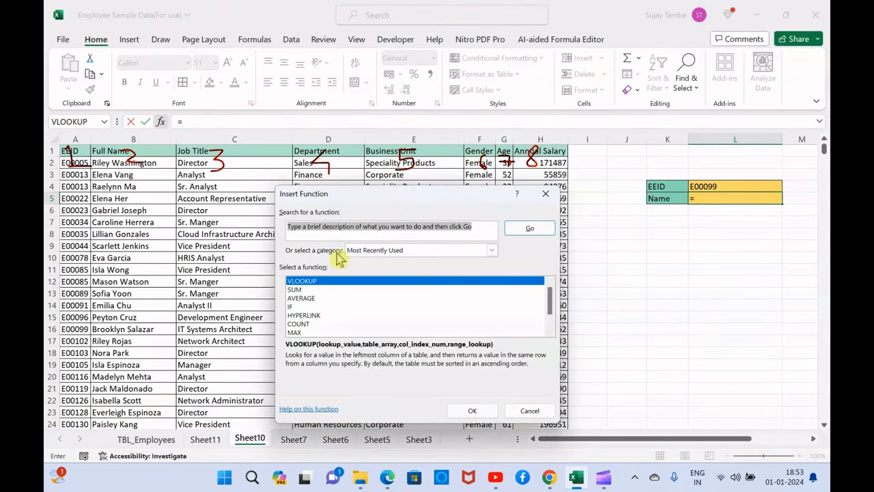
{"action": "type", "text": "vloo"}
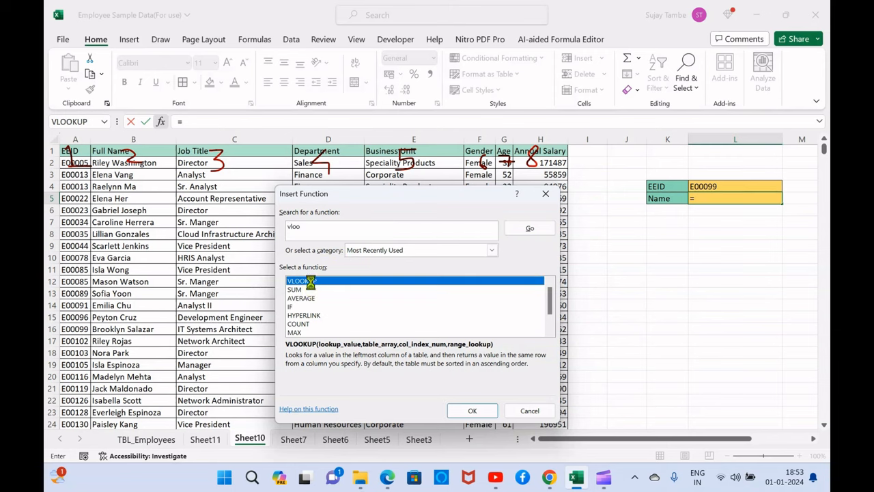
{"action": "double_click", "coordinate": [318, 280]}
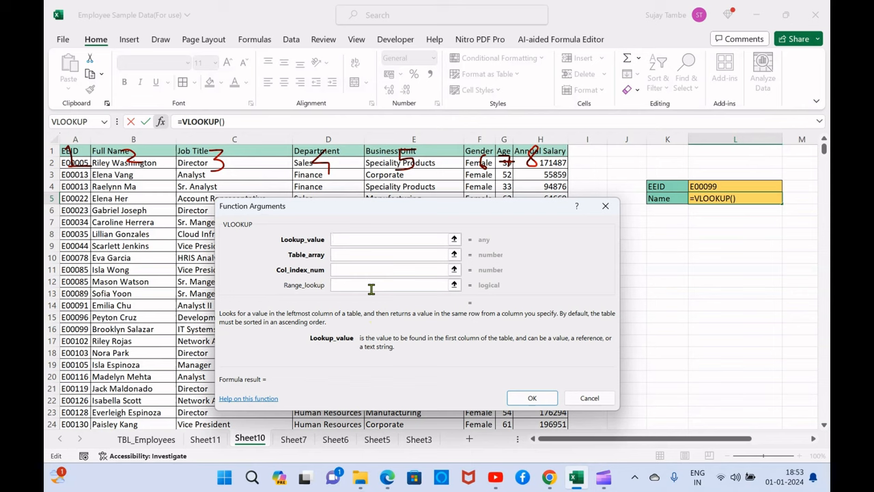
{"action": "left_click", "coordinate": [710, 185]}
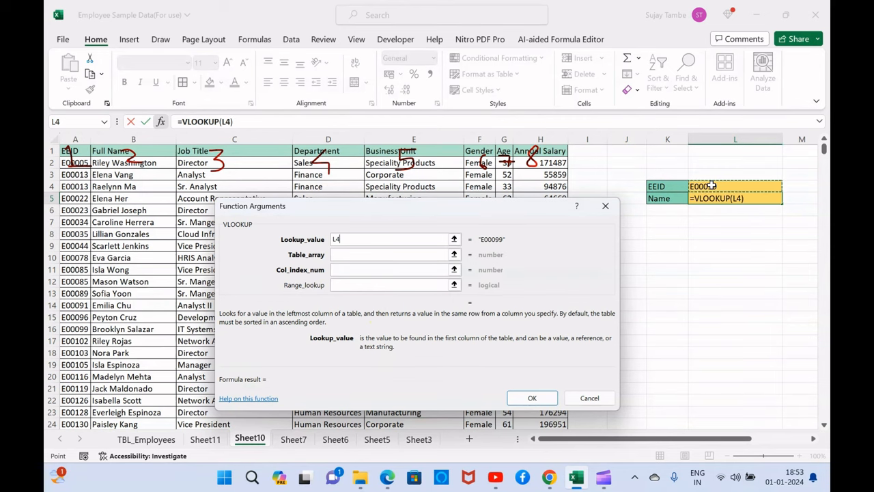
{"action": "left_click_drag", "start_coordinate": [75, 153], "coordinate": [76, 155]}
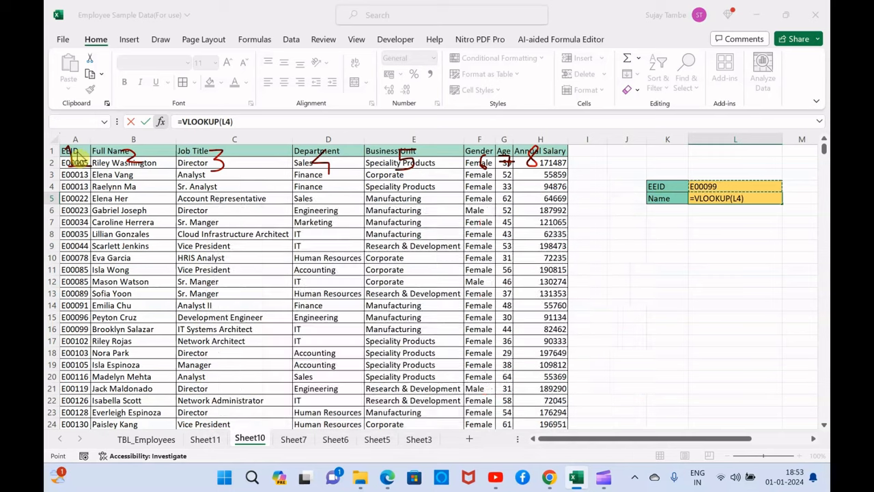
{"action": "left_click", "coordinate": [518, 216]}
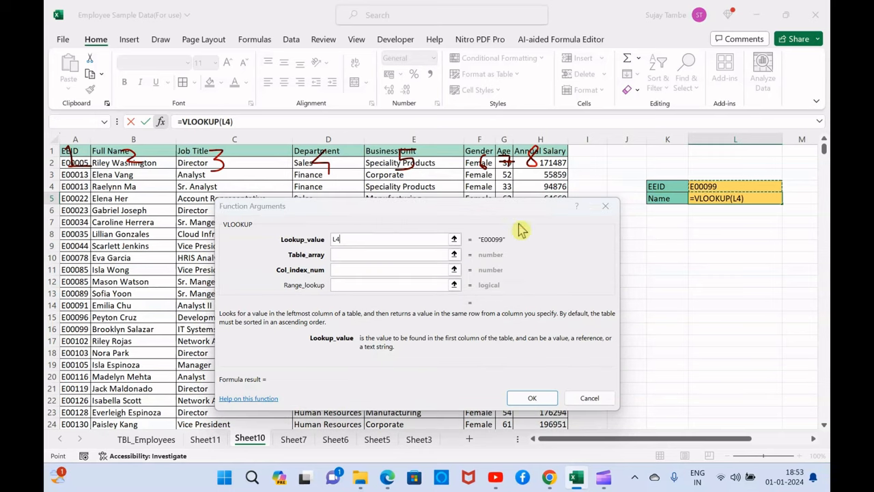
Set the VLOOKUP's table array to the whole employee table, A1:H1001
{"action": "left_click", "coordinate": [379, 254]}
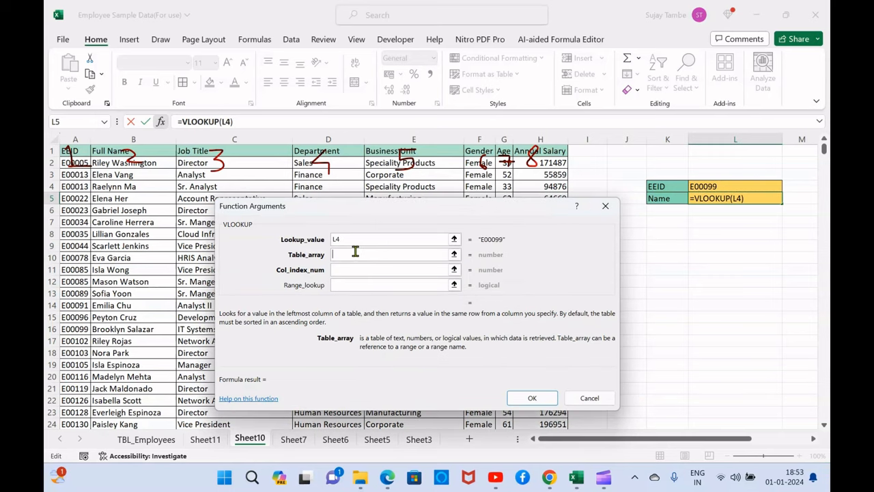
{"action": "left_click", "coordinate": [81, 153]}
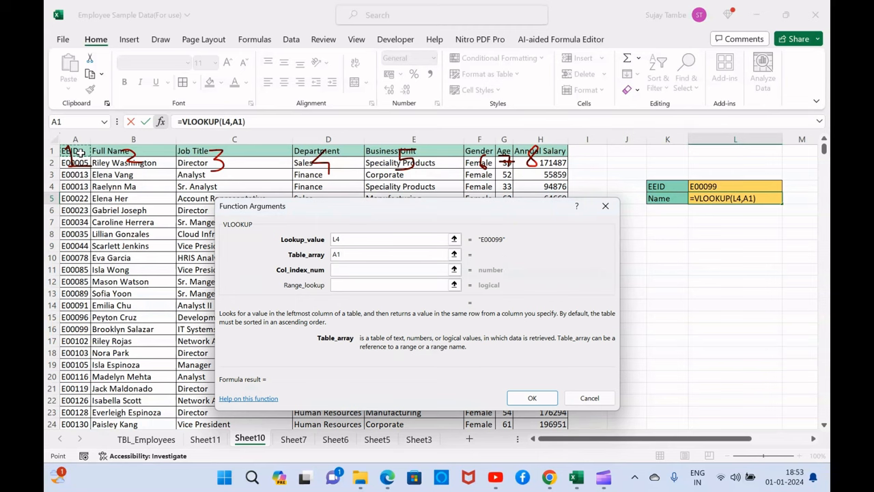
{"action": "key", "text": "ctrl+shift+Right"}
{"action": "key", "text": "ctrl+shift+Down"}
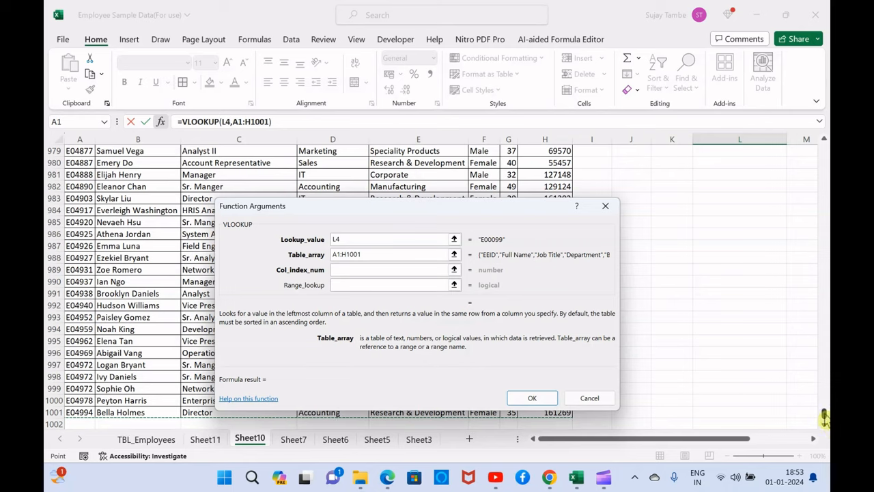
{"action": "left_click_drag", "start_coordinate": [824, 418], "coordinate": [725, 186]}
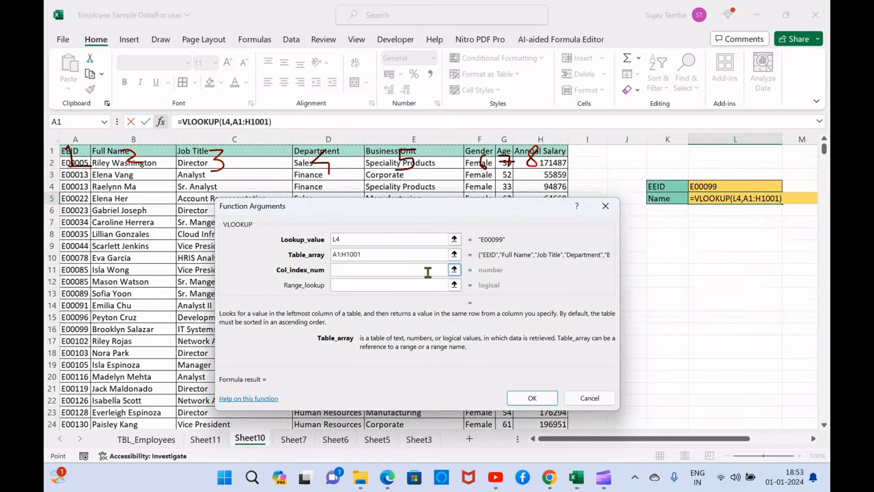
Set the VLOOKUP's column index to 2 and its range lookup to False, and complete the formula
{"action": "left_click", "coordinate": [386, 269]}
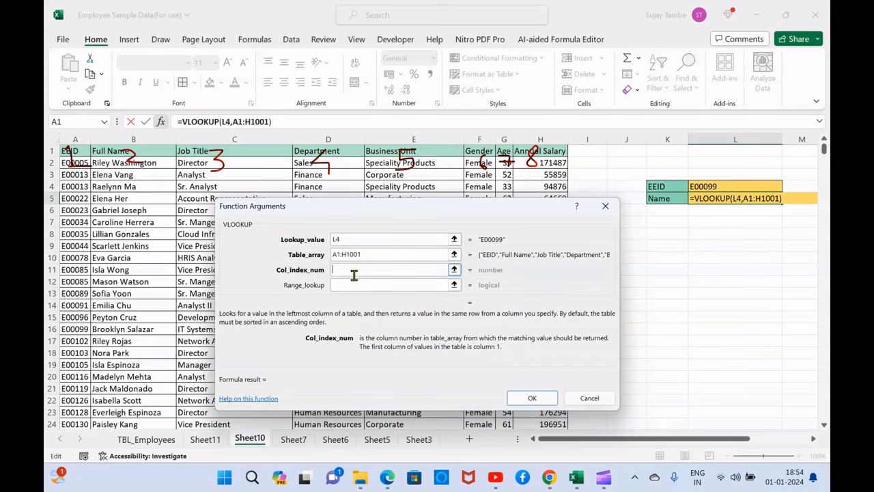
{"action": "type", "text": "2"}
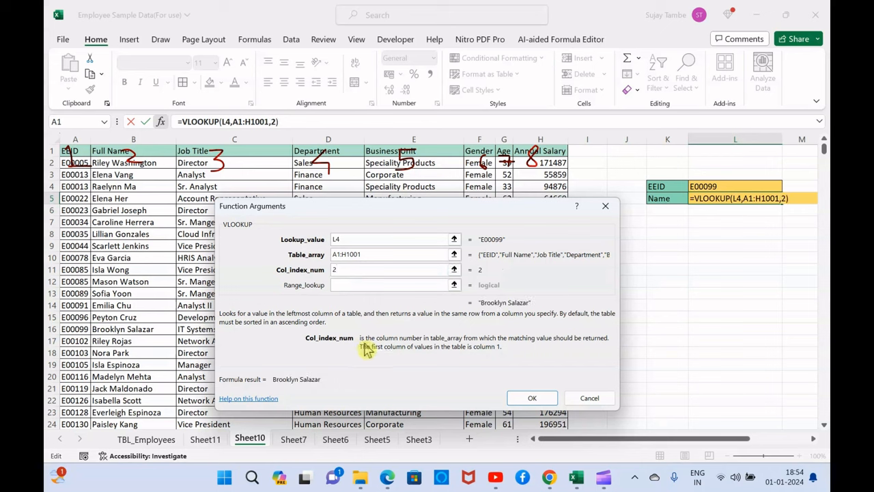
{"action": "left_click", "coordinate": [345, 284]}
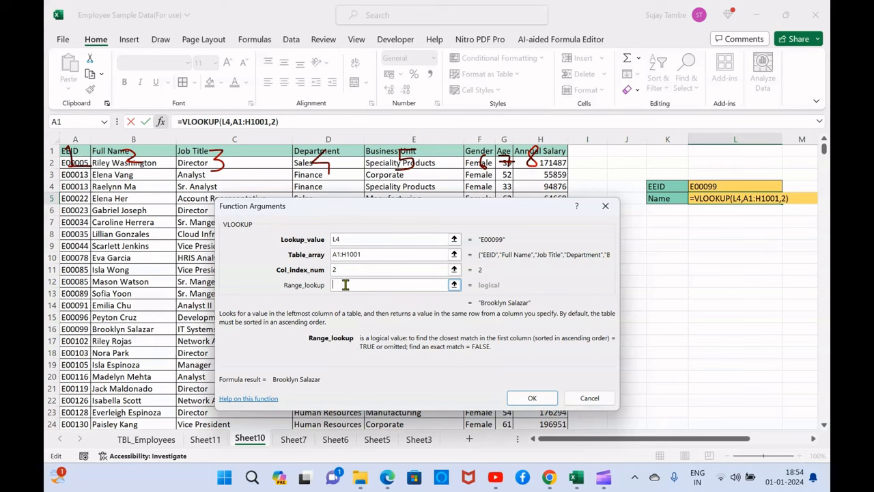
{"action": "type", "text": "False"}
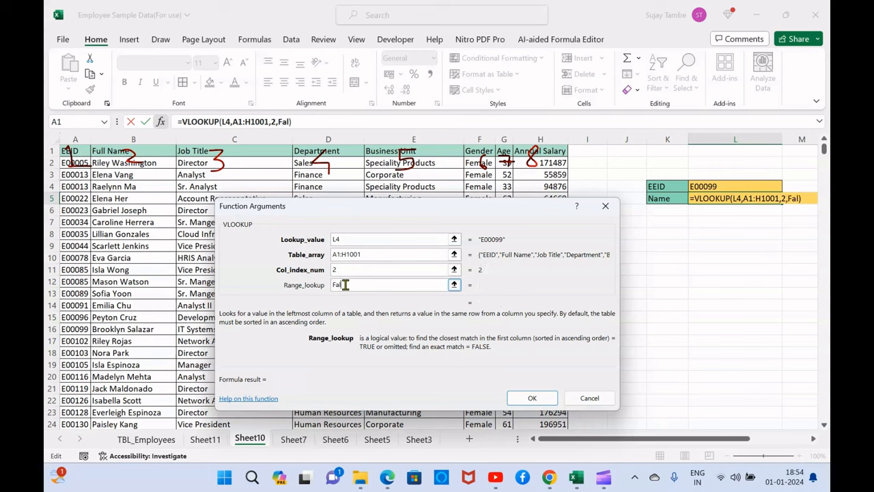
{"action": "left_click", "coordinate": [532, 398]}
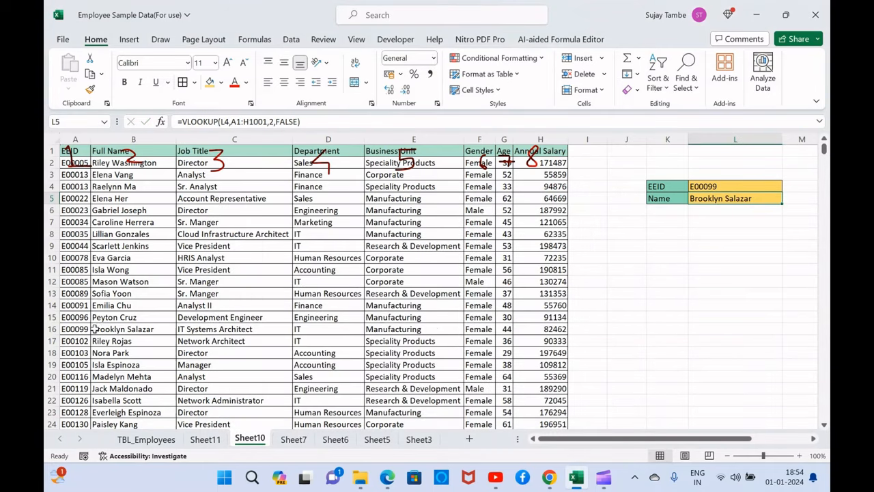
Add a Salary label in cell K6 below the Name label
{"action": "left_click", "coordinate": [678, 211]}
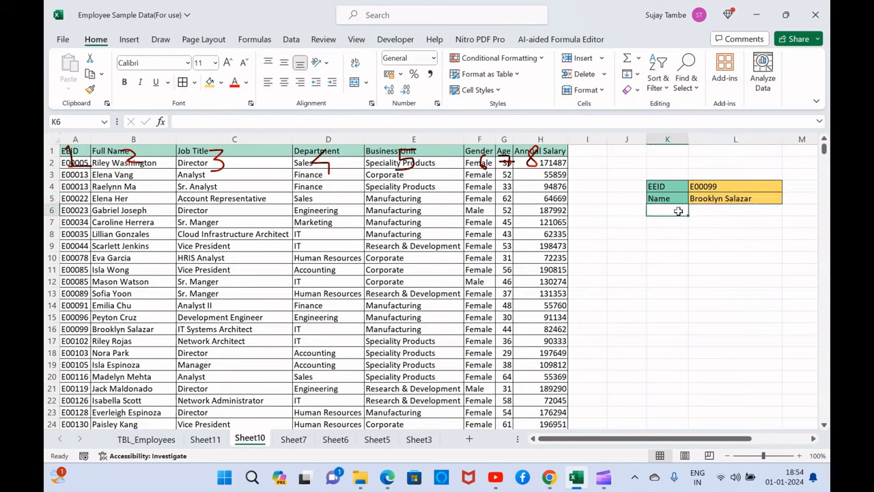
{"action": "type", "text": "Sal"}
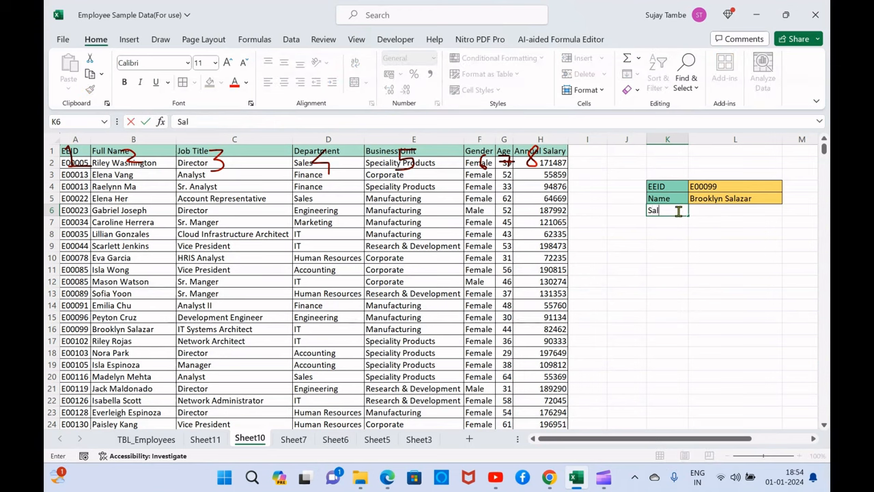
{"action": "type", "text": "ary"}
{"action": "key", "text": "Tab"}
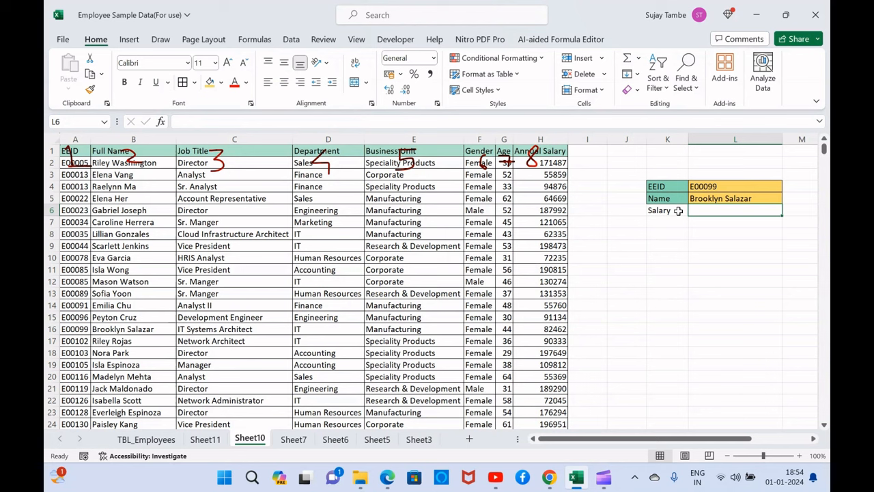
Insert a VLOOKUP function in the Salary cell L6 with cell L4 as its lookup value
{"action": "type", "text": "=v"}
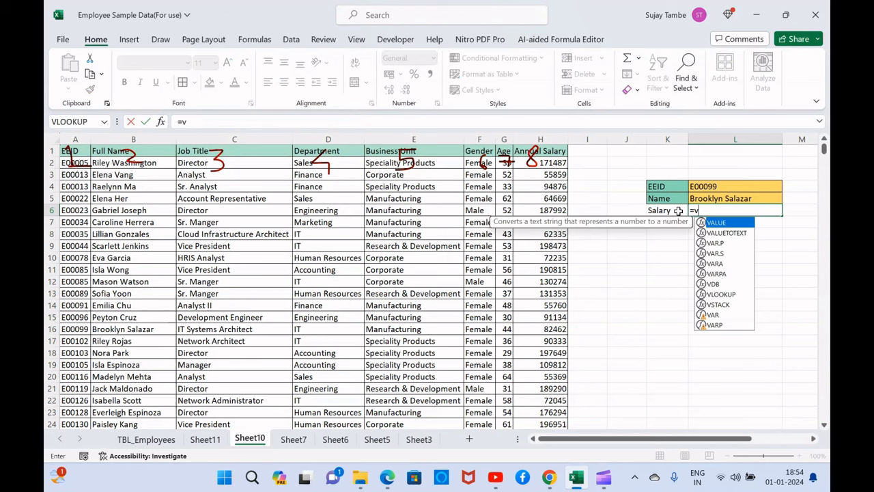
{"action": "type", "text": "l"}
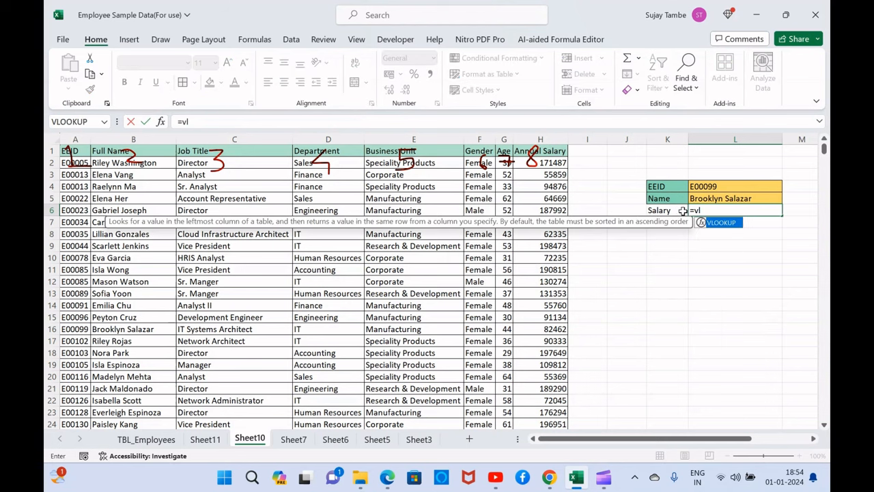
{"action": "double_click", "coordinate": [720, 222]}
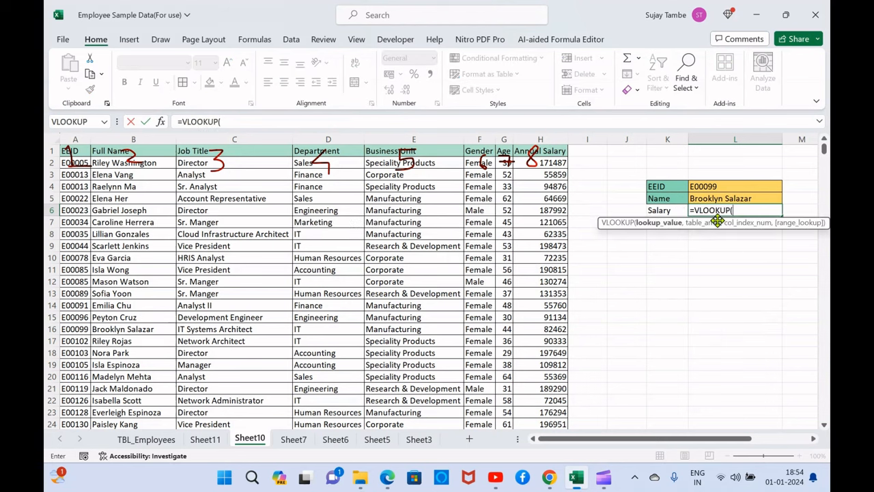
{"action": "left_click", "coordinate": [721, 186]}
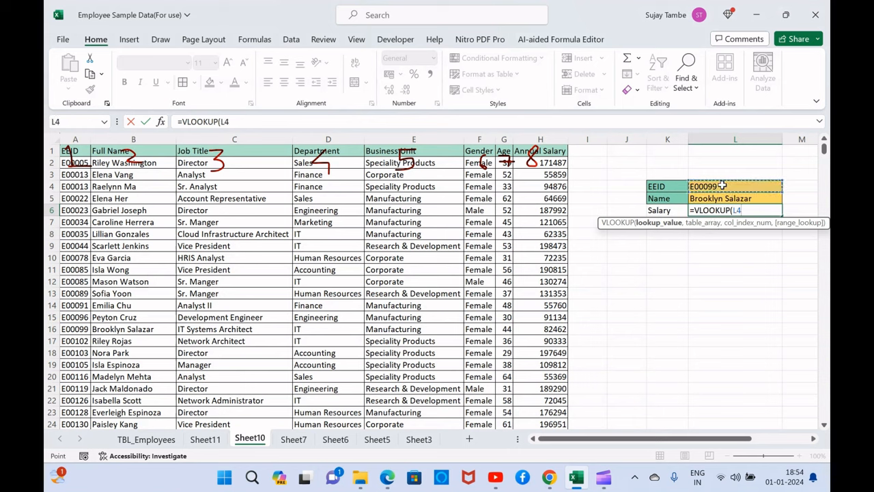
{"action": "type", "text": ","}
Set the Salary VLOOKUP's table array to the whole employee table, A1:H1001
{"action": "left_click", "coordinate": [77, 149]}
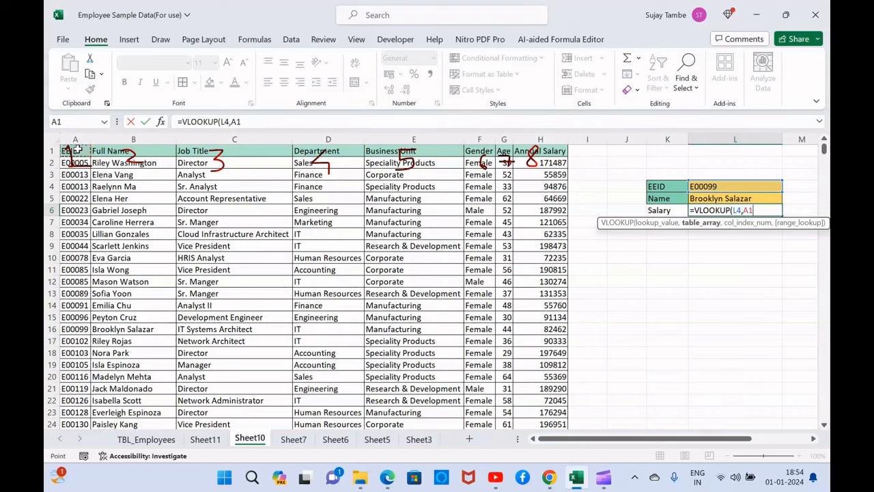
{"action": "left_click_drag", "start_coordinate": [78, 149], "coordinate": [527, 156]}
{"action": "key", "text": "ctrl+shift+Down"}
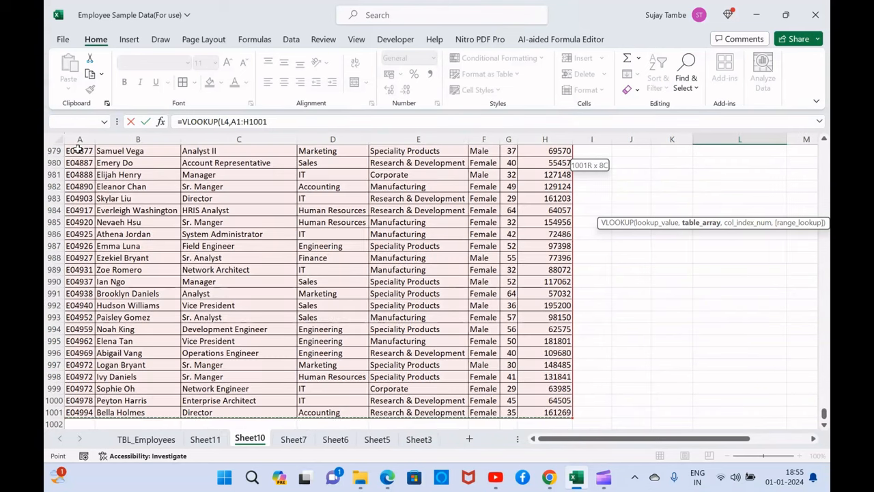
{"action": "left_click", "coordinate": [278, 121]}
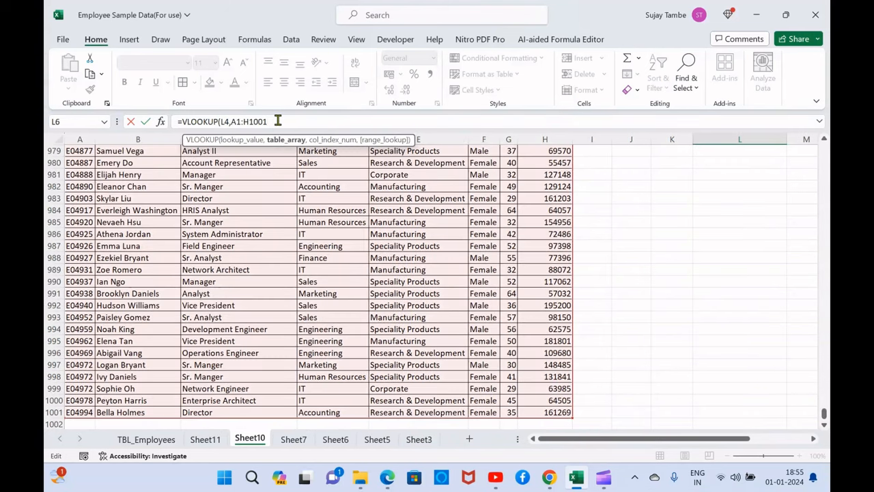
{"action": "type", "text": ","}
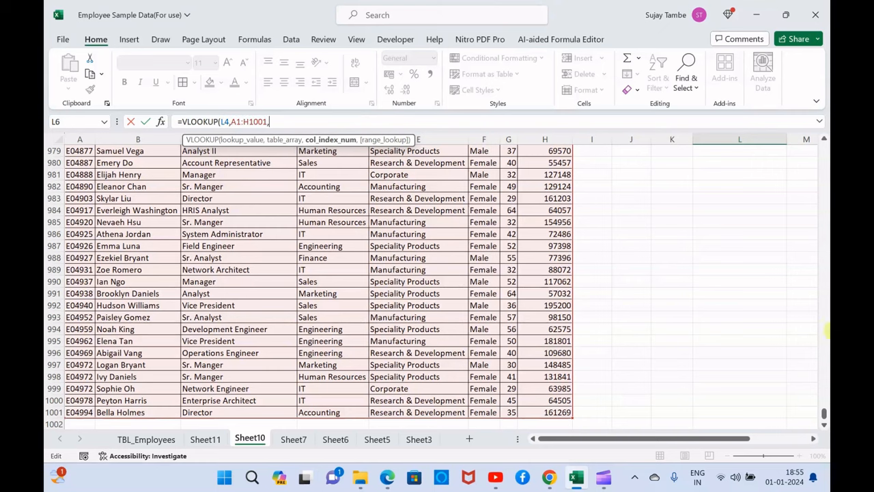
Set the Salary VLOOKUP's column index to 8 and its range lookup to False, and complete the formula
{"action": "left_click_drag", "start_coordinate": [823, 418], "coordinate": [824, 147]}
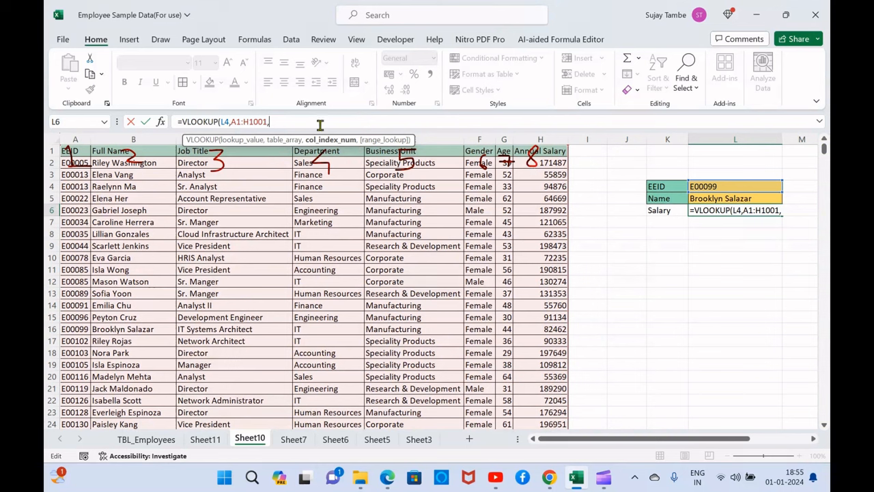
{"action": "type", "text": "8,"}
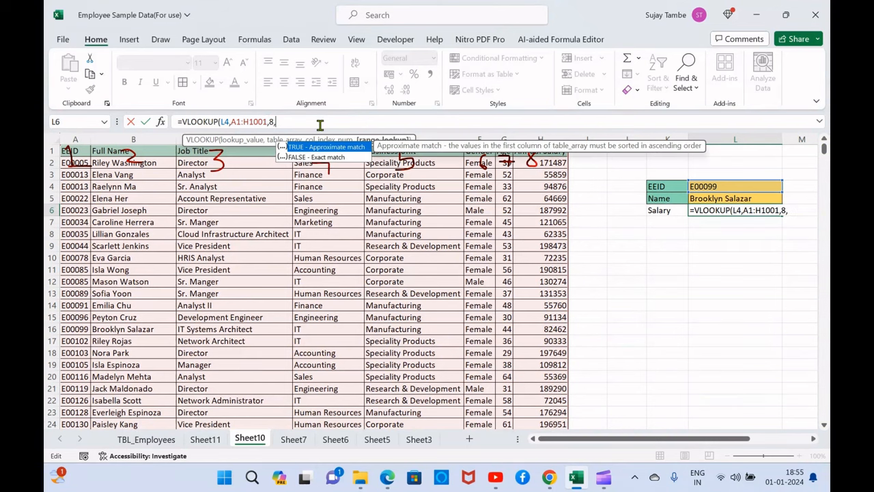
{"action": "double_click", "coordinate": [318, 157]}
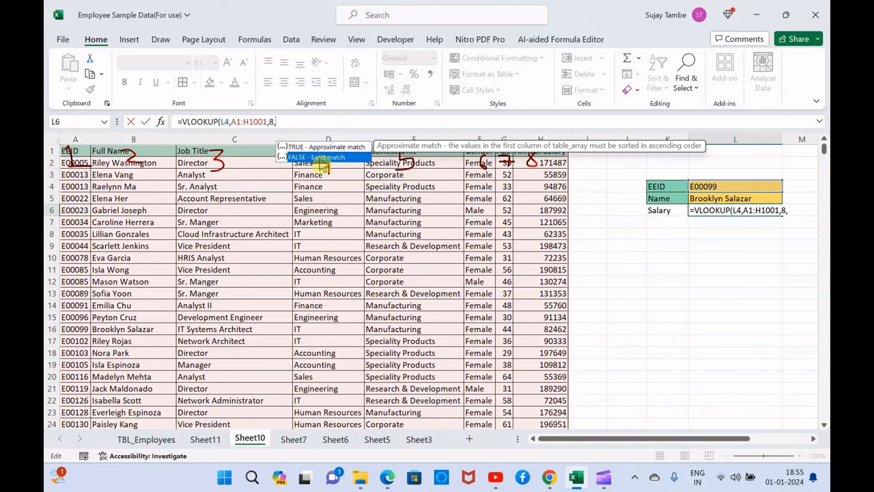
{"action": "type", "text": ")"}
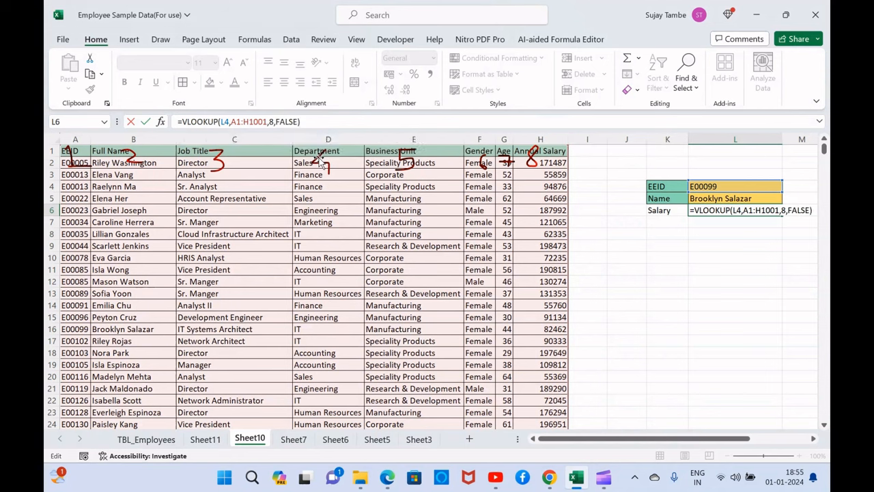
{"action": "key", "text": "Return"}
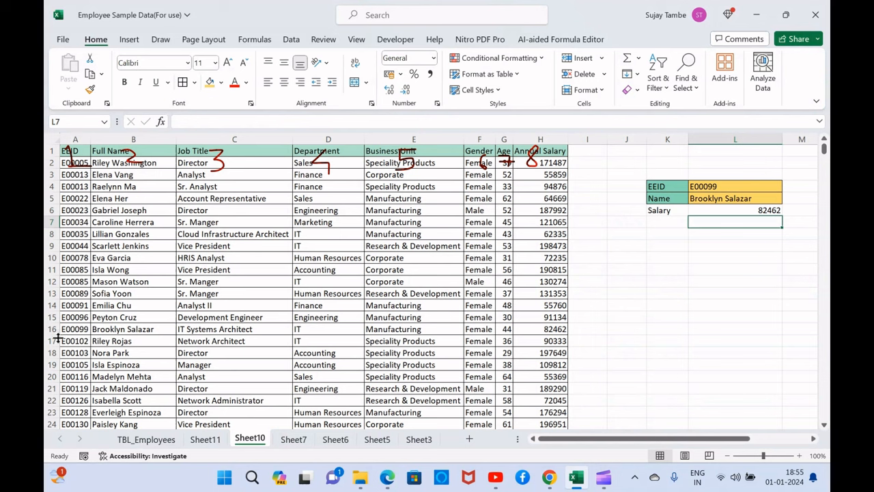
Compare the matching employee record in row 16 with the EEID, Name and Salary lookup cells
{"action": "left_click", "coordinate": [53, 329]}
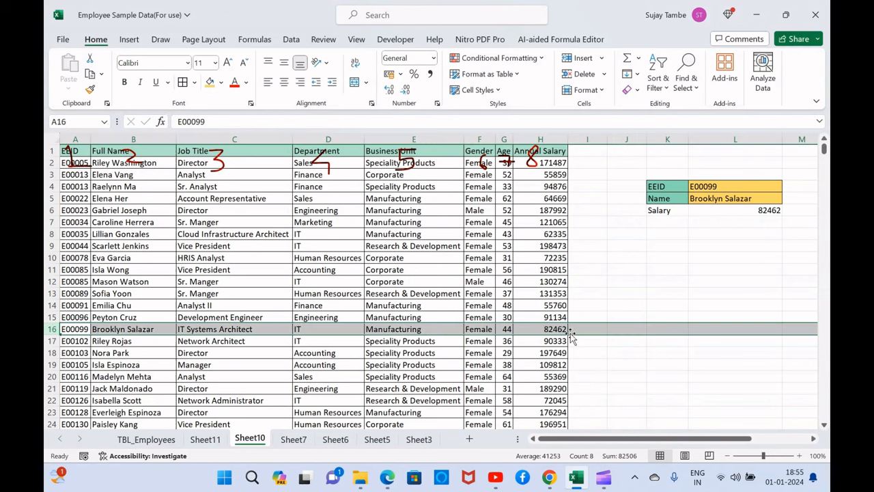
{"action": "left_click", "coordinate": [726, 198]}
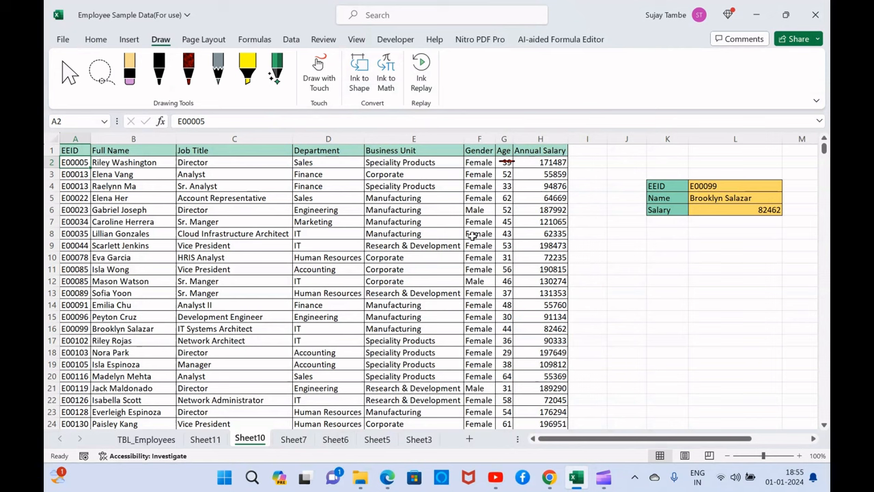
{"action": "left_click", "coordinate": [700, 186]}
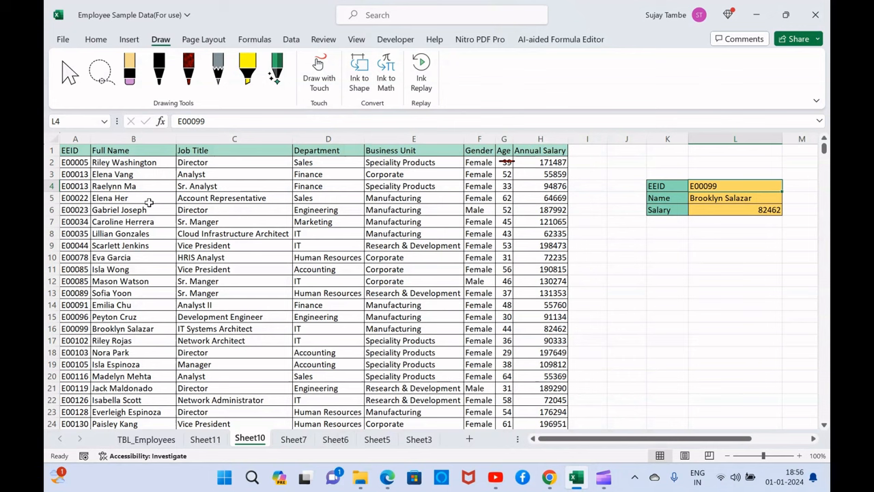
Hide the Full Name column B on Sheet10 and look over the complete employee table on Sheet11
{"action": "left_click", "coordinate": [133, 140]}
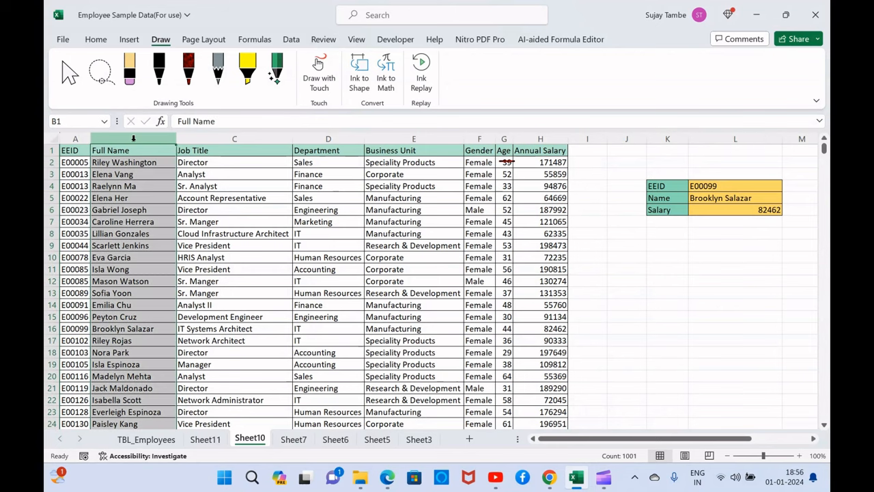
{"action": "right_click", "coordinate": [134, 140]}
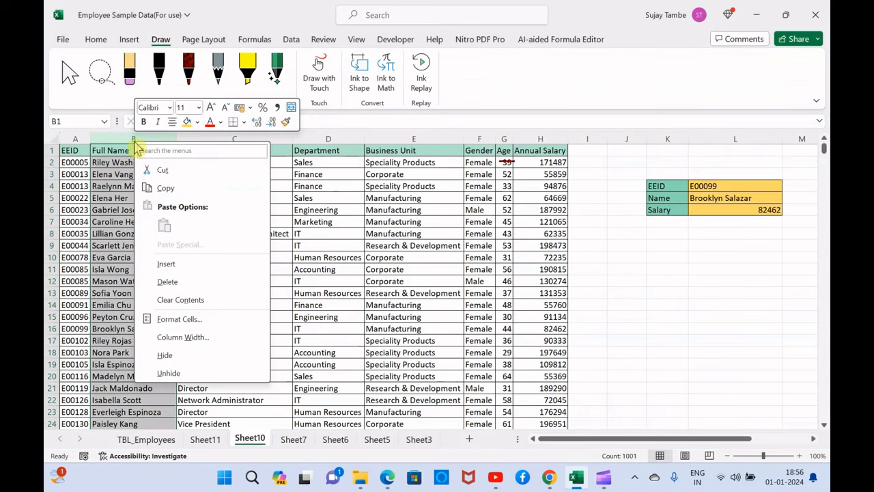
{"action": "left_click", "coordinate": [176, 355]}
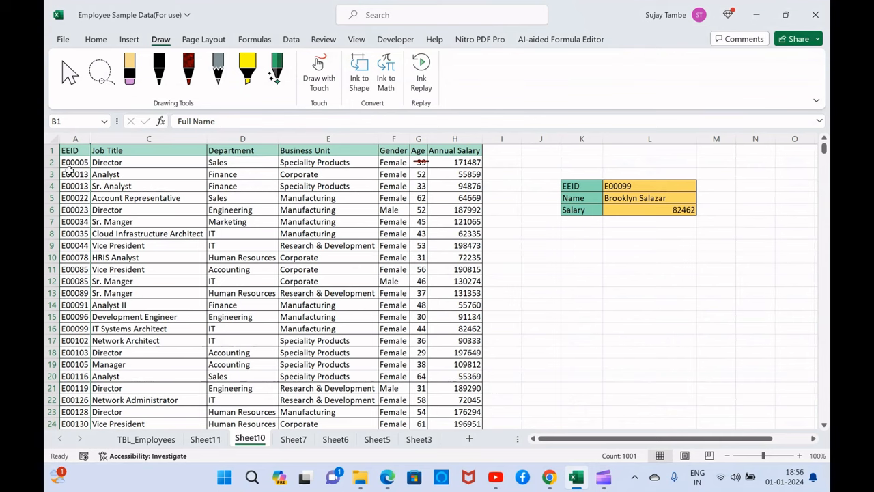
{"action": "left_click", "coordinate": [207, 440]}
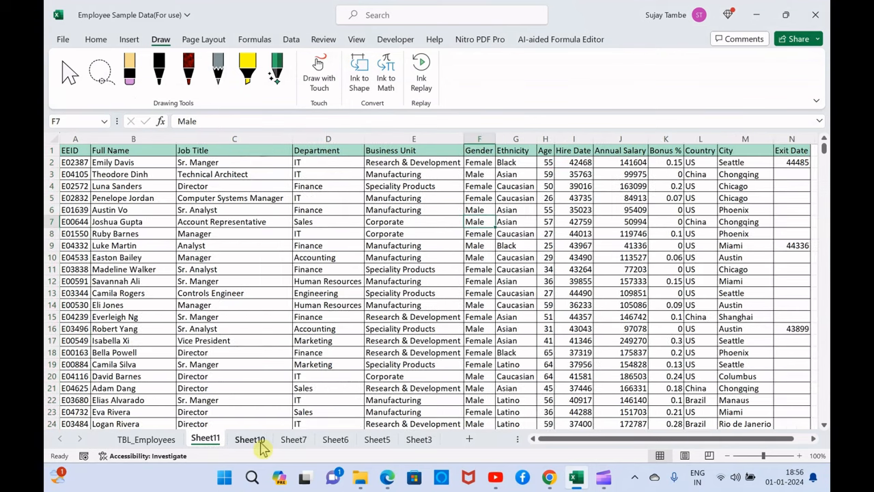
{"action": "left_click", "coordinate": [248, 439]}
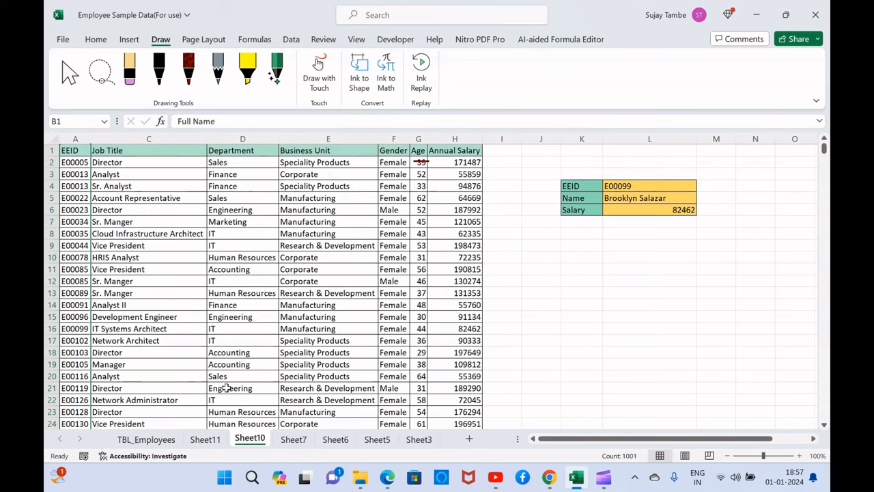
Add a Name header in cell I1, beside the Annual Salary column on Sheet10
{"action": "left_click", "coordinate": [500, 155]}
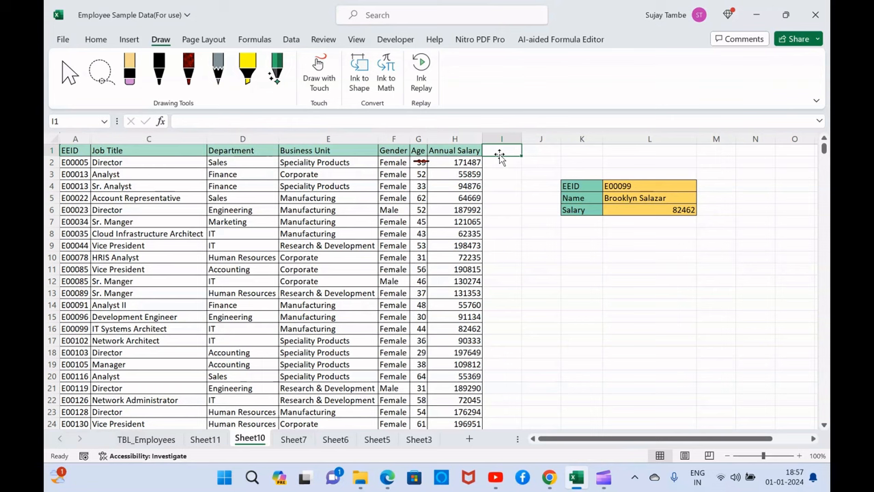
{"action": "type", "text": "Name"}
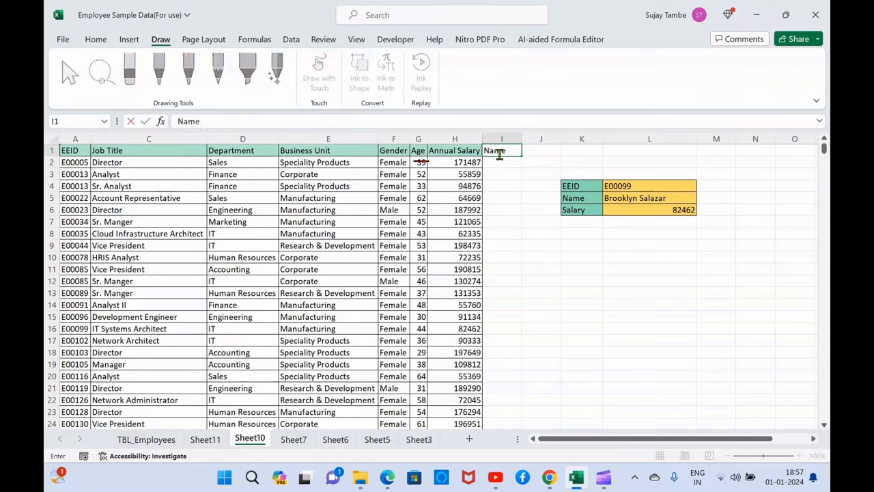
{"action": "key", "text": "Return"}
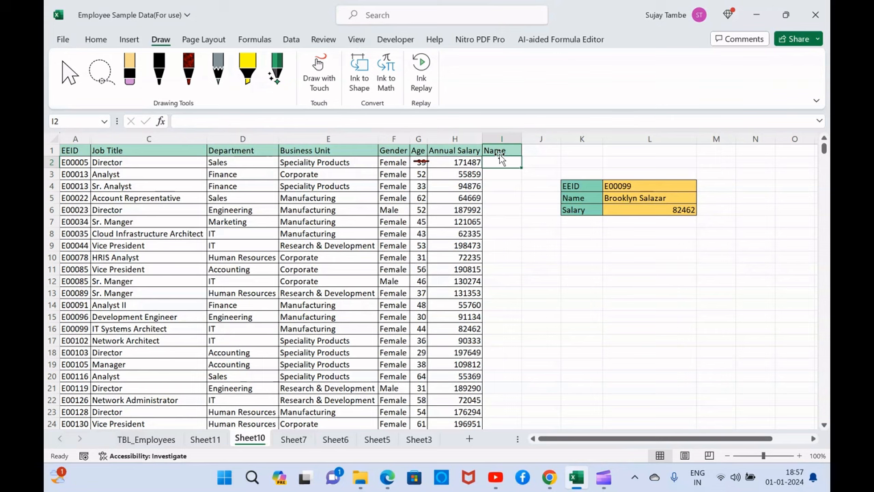
Insert a VLOOKUP function in cell I2 under the Name header with cell A2 as its lookup value
{"action": "type", "text": "=v"}
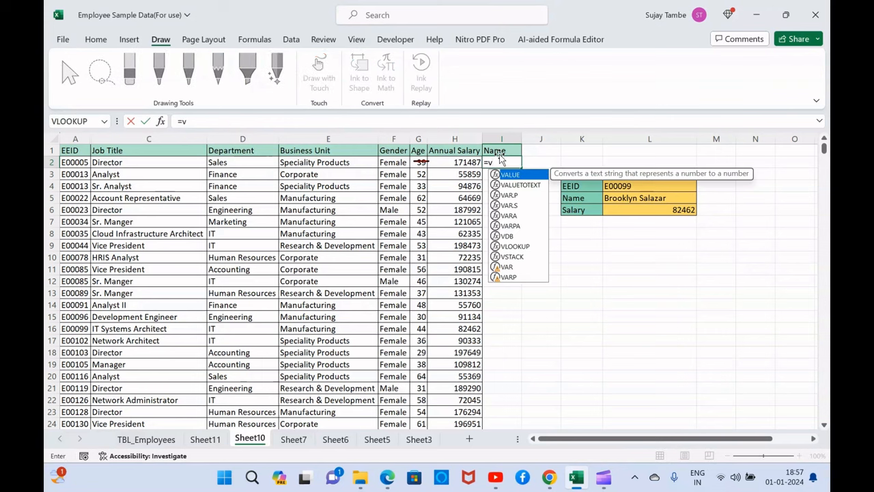
{"action": "type", "text": "l"}
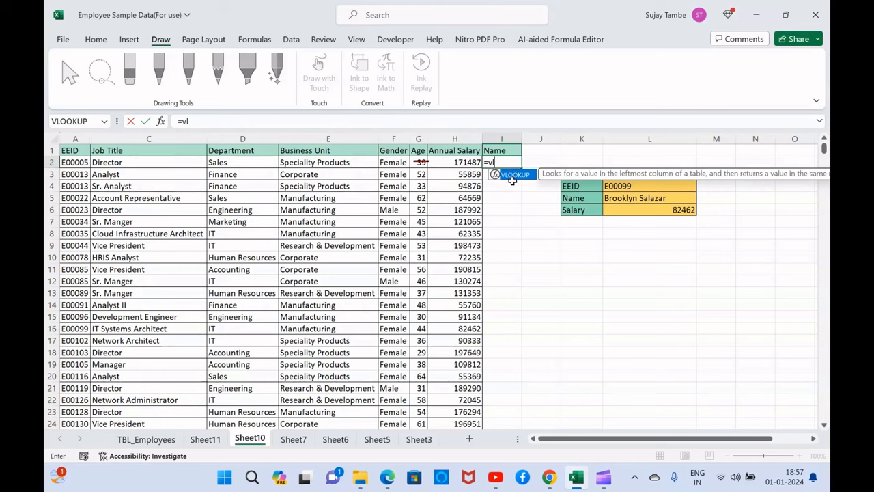
{"action": "double_click", "coordinate": [515, 176]}
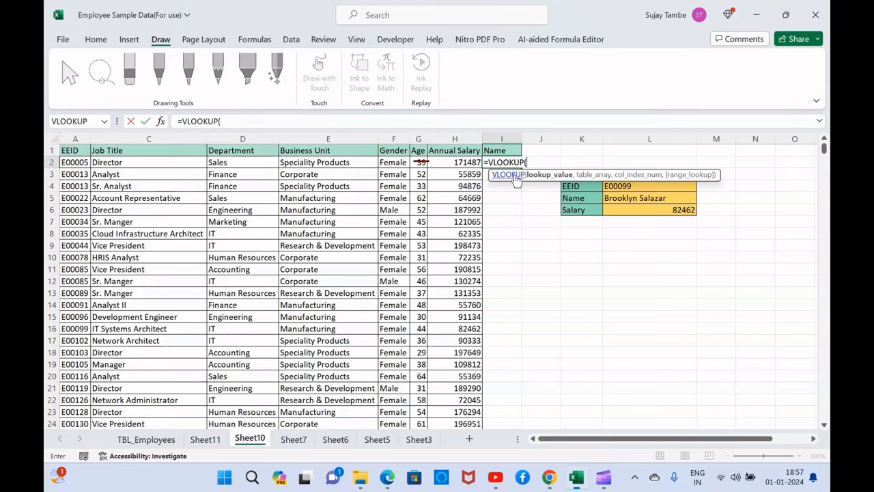
{"action": "left_click", "coordinate": [73, 162]}
{"action": "type", "text": ","}
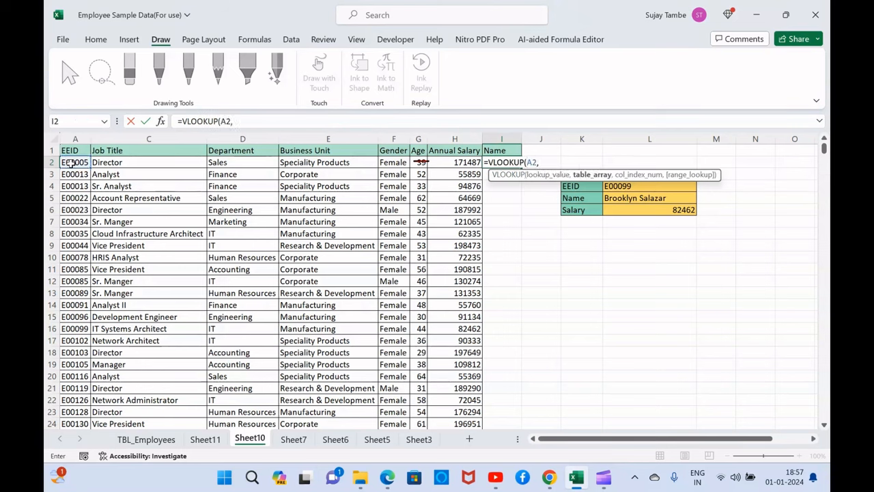
Set the VLOOKUP's table array to the whole employee table on Sheet11, A1:N1001
{"action": "left_click", "coordinate": [216, 444]}
{"action": "left_click", "coordinate": [73, 152]}
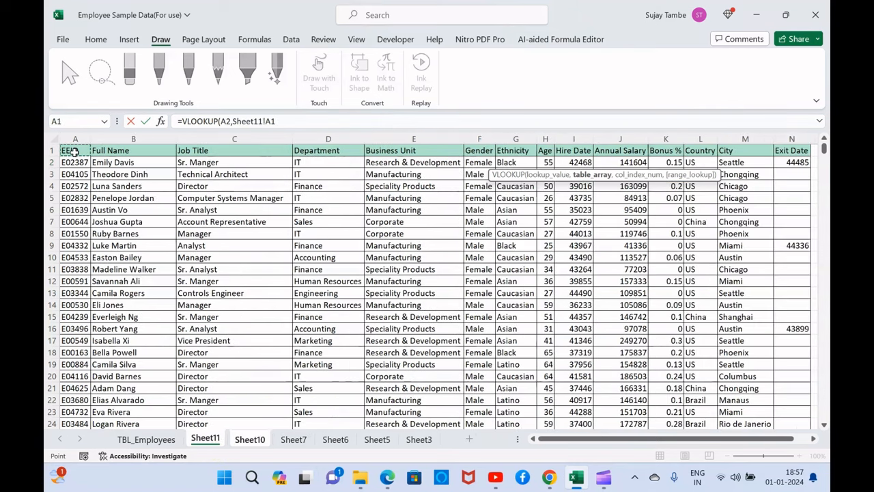
{"action": "key", "text": "ctrl+shift+Right"}
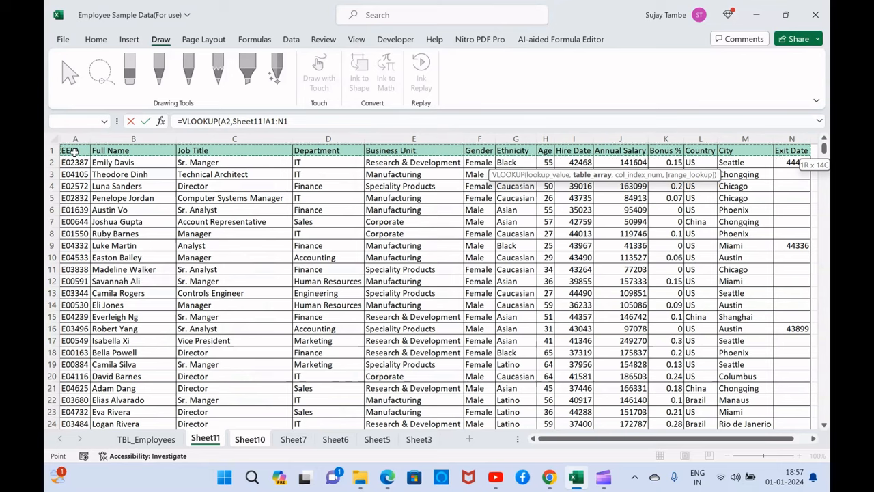
{"action": "key", "text": "ctrl+shift+Down"}
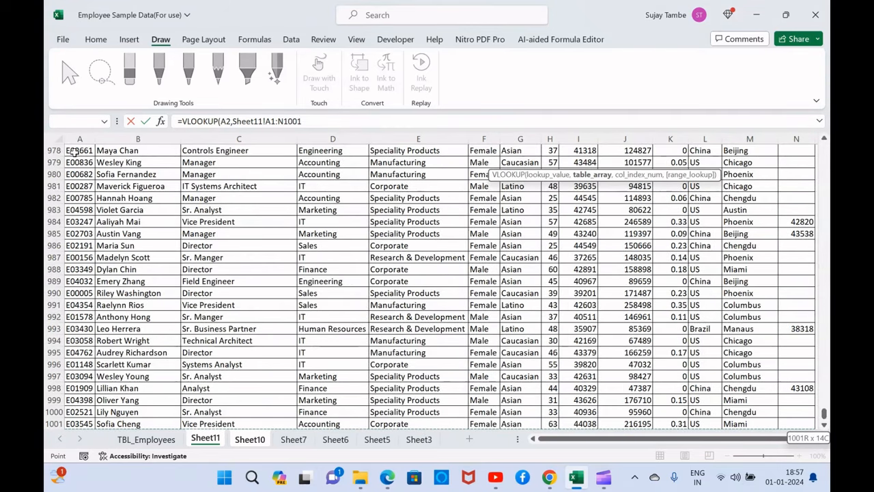
{"action": "type", "text": ","}
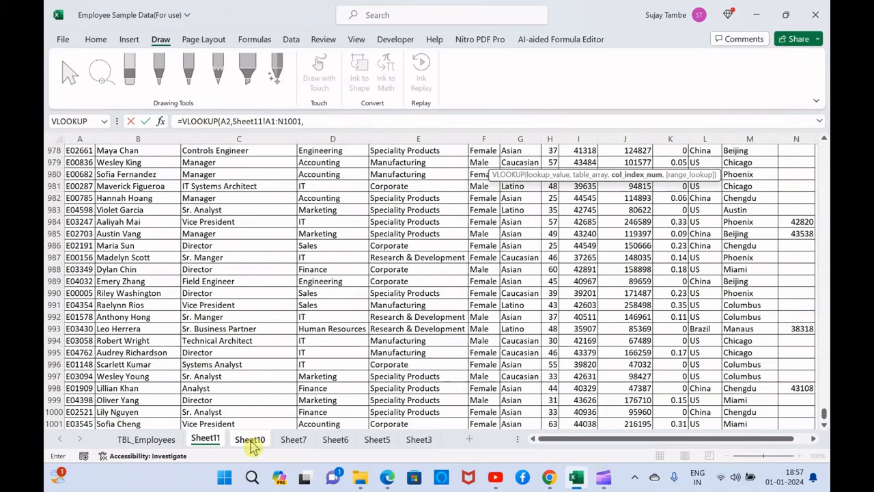
Go back to Sheet10 and remove the stray Sheet10! reference from the VLOOKUP's column index argument
{"action": "left_click", "coordinate": [251, 441]}
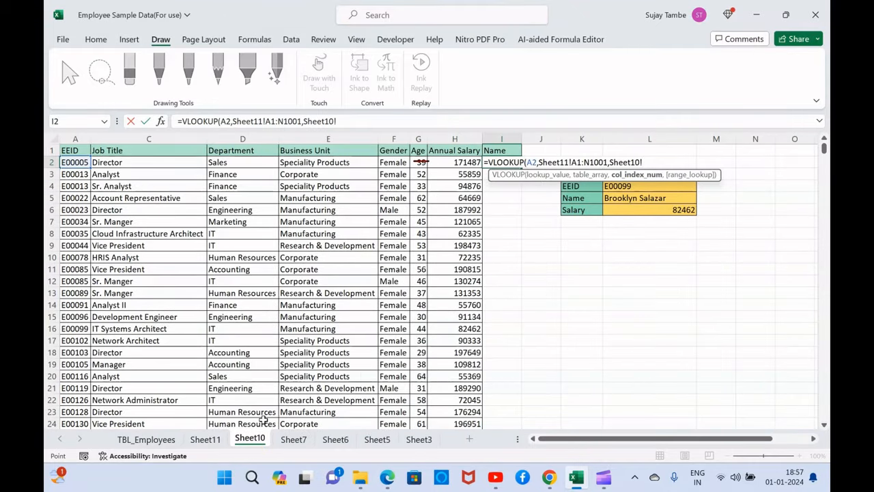
{"action": "key", "text": "BackSpace"}
{"action": "key", "text": "BackSpace"}
{"action": "key", "text": "BackSpace"}
{"action": "key", "text": "BackSpace"}
{"action": "key", "text": "BackSpace"}
{"action": "key", "text": "BackSpace"}
{"action": "key", "text": "BackSpace"}
{"action": "key", "text": "BackSpace"}
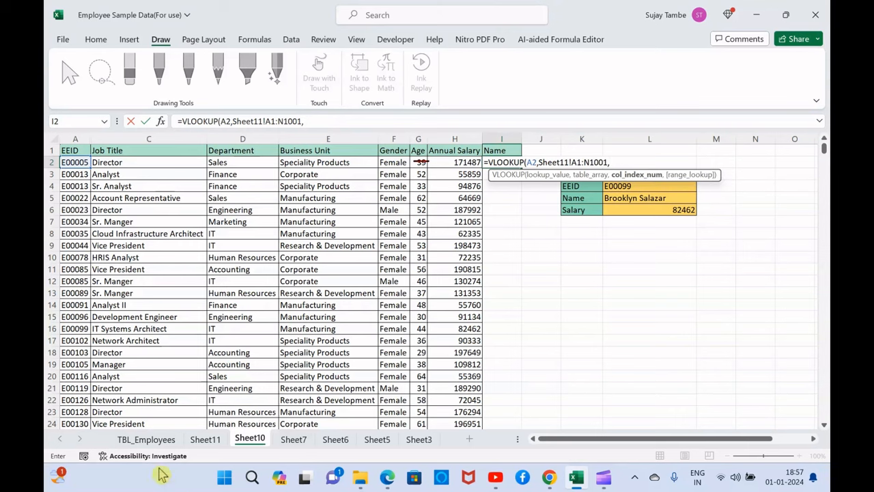
Check the column order on Sheet11 and set the VLOOKUP's column index to 2, clearing the stray Sheet10! reference from the formula
{"action": "left_click", "coordinate": [204, 440]}
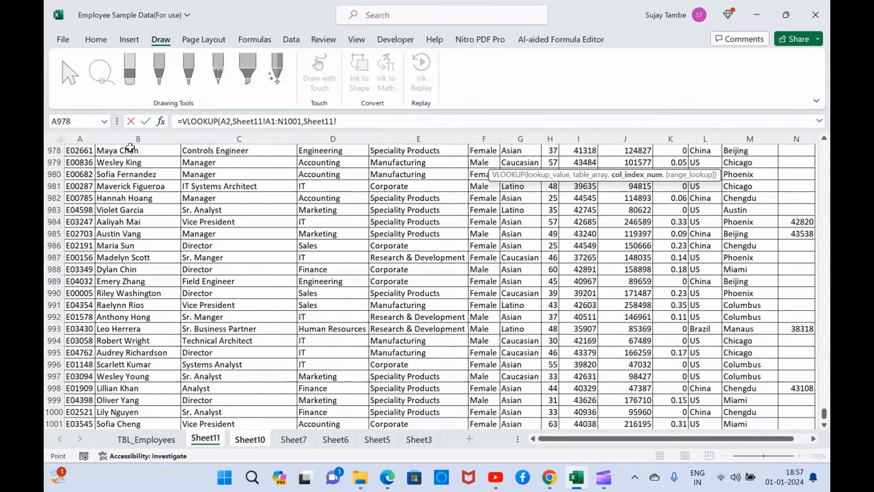
{"action": "left_click", "coordinate": [259, 440]}
{"action": "left_click", "coordinate": [354, 122]}
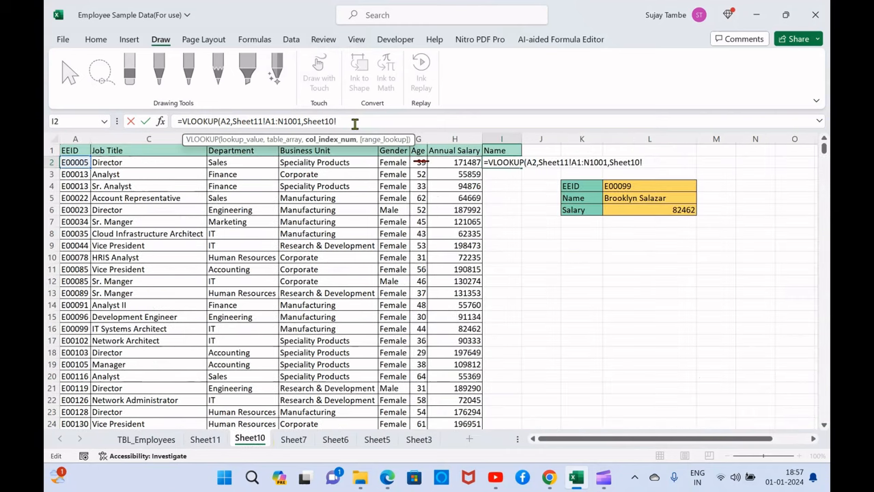
{"action": "key", "text": "BackSpace"}
{"action": "key", "text": "BackSpace"}
{"action": "key", "text": "BackSpace"}
{"action": "key", "text": "BackSpace"}
{"action": "key", "text": "BackSpace"}
{"action": "key", "text": "BackSpace"}
{"action": "key", "text": "BackSpace"}
{"action": "key", "text": "BackSpace"}
{"action": "type", "text": "2,"}
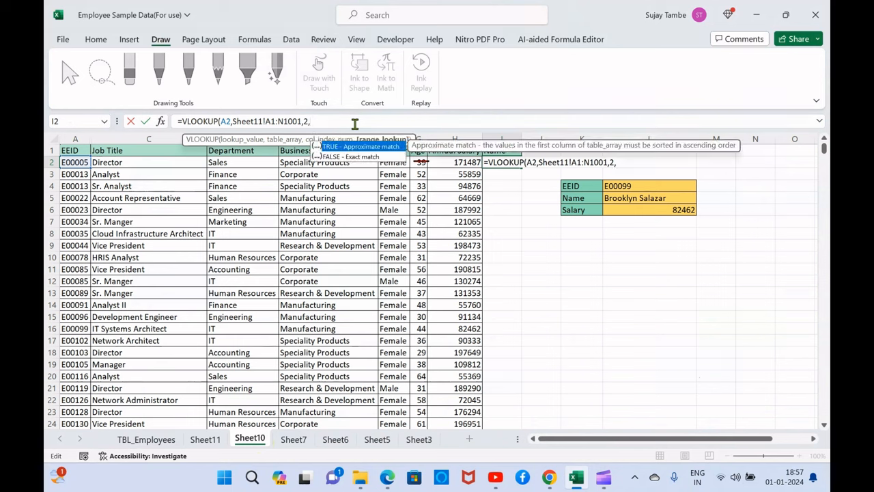
Set the VLOOKUP's range lookup to FALSE for an exact match and complete the formula in cell I2
{"action": "double_click", "coordinate": [351, 156]}
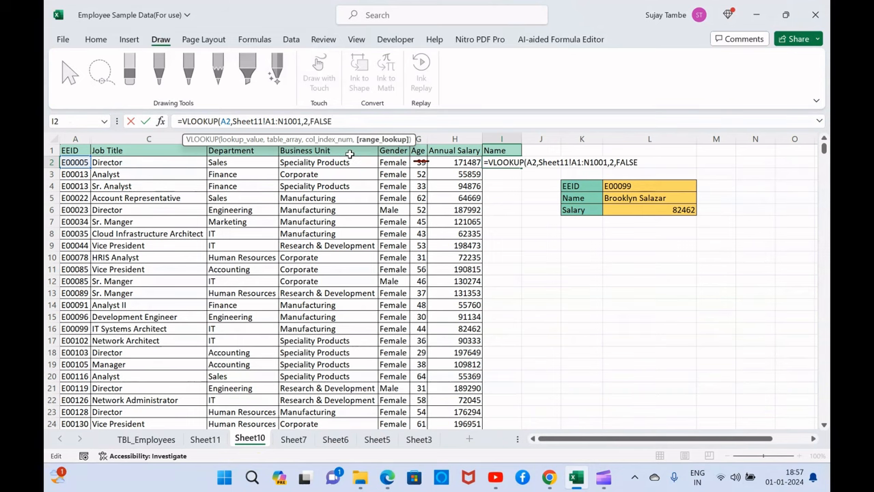
{"action": "type", "text": ")"}
{"action": "key", "text": "Return"}
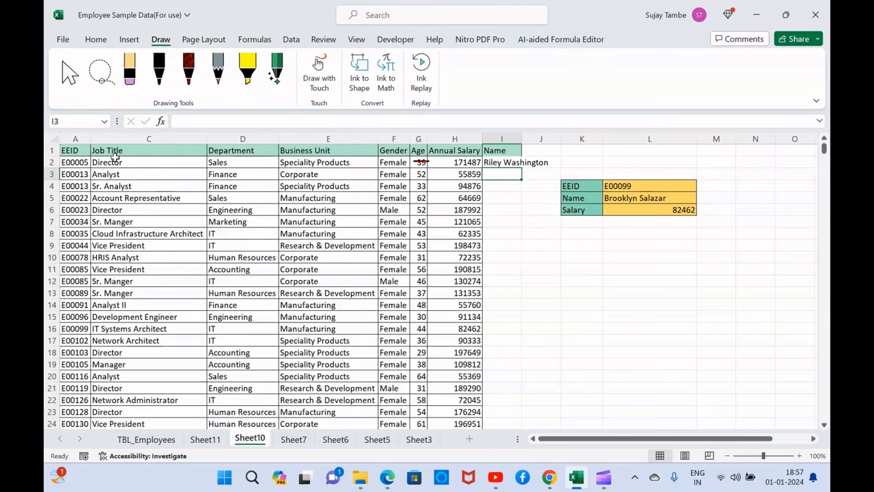
Look over the source table on Sheet11, unhide Sheet10's Full Name column between columns A and C, and autofit the Name column
{"action": "left_click", "coordinate": [207, 439]}
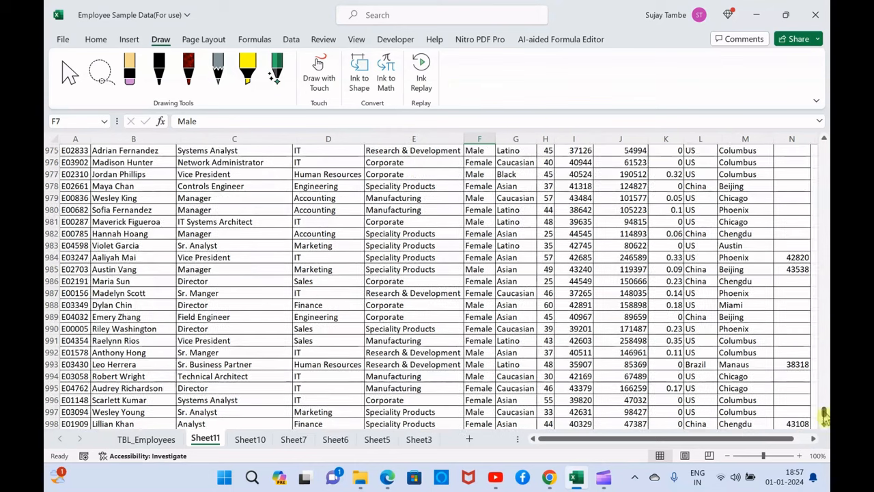
{"action": "left_click_drag", "start_coordinate": [824, 412], "coordinate": [823, 140]}
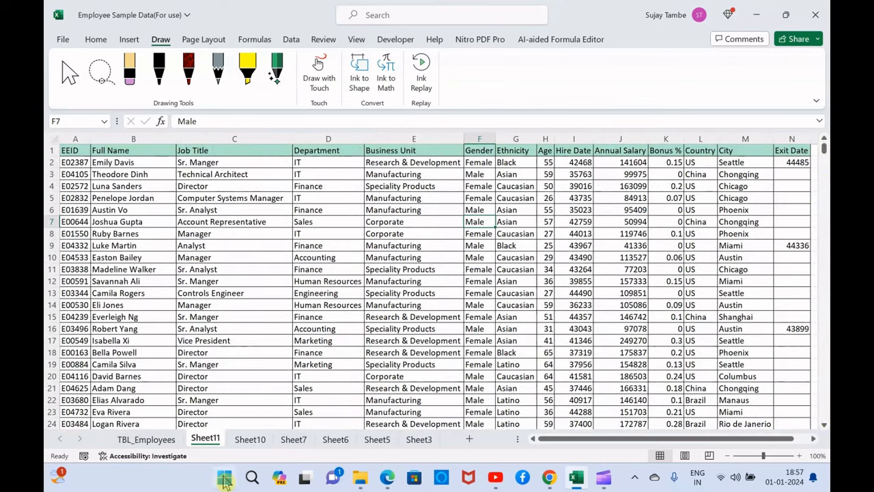
{"action": "left_click", "coordinate": [250, 439]}
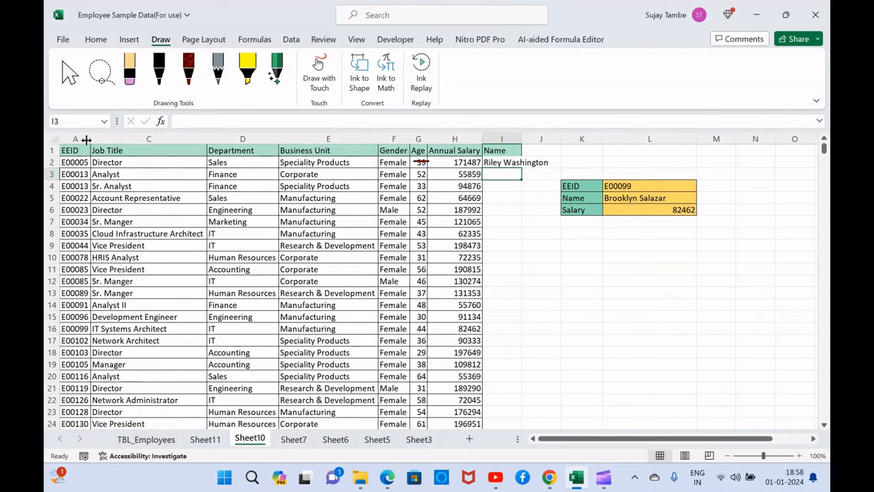
{"action": "left_click_drag", "start_coordinate": [91, 140], "coordinate": [109, 139]}
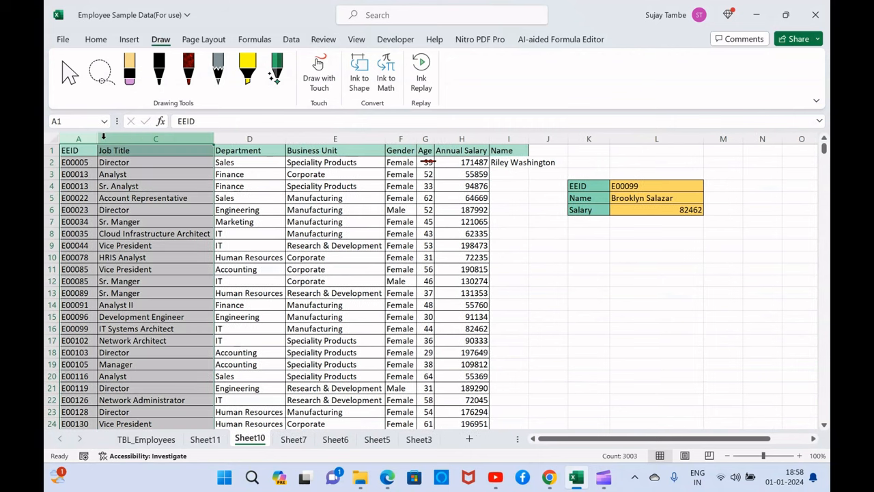
{"action": "right_click", "coordinate": [105, 140]}
{"action": "left_click", "coordinate": [157, 371]}
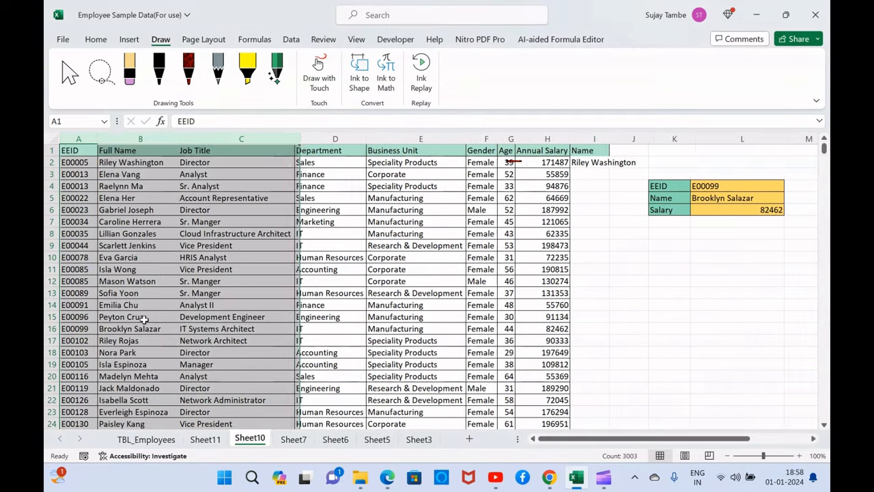
{"action": "double_click", "coordinate": [614, 139]}
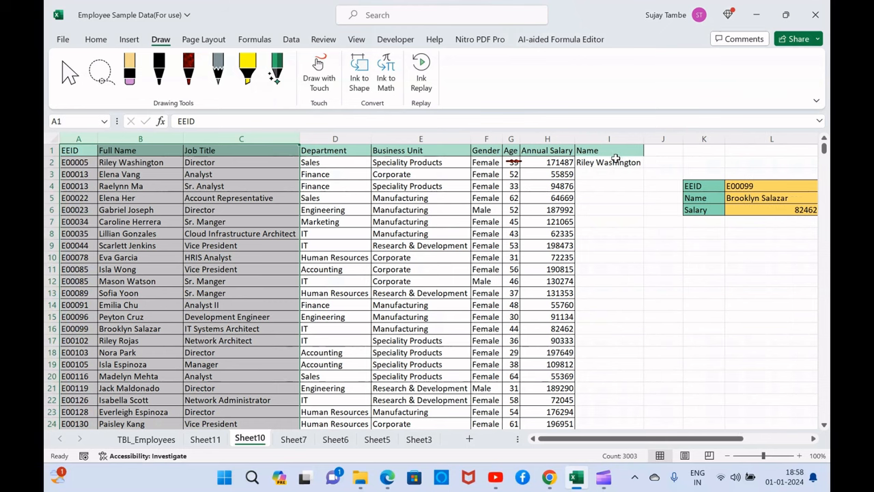
Try filling the VLOOKUP from I2 down to I6 to inspect its shifting references, and clear the copies from I3:I6
{"action": "left_click", "coordinate": [615, 162]}
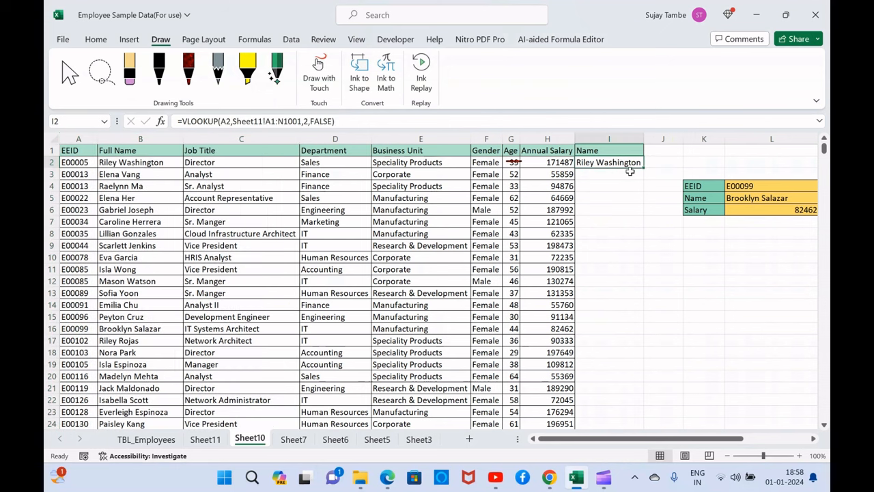
{"action": "left_click_drag", "start_coordinate": [644, 166], "coordinate": [644, 214]}
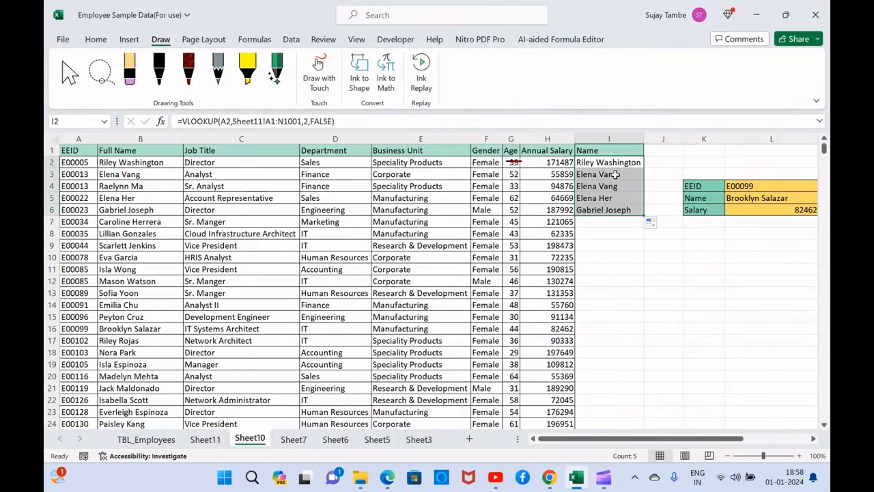
{"action": "left_click", "coordinate": [615, 174]}
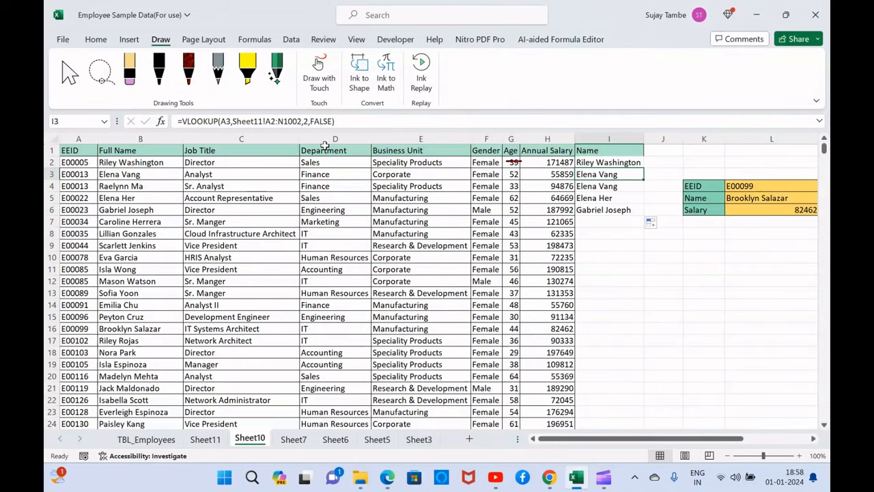
{"action": "left_click", "coordinate": [581, 183]}
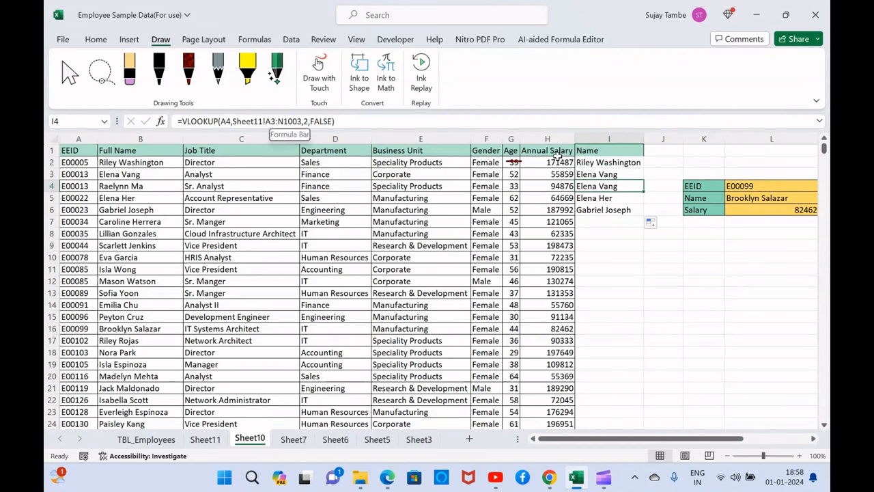
{"action": "left_click_drag", "start_coordinate": [601, 174], "coordinate": [603, 211]}
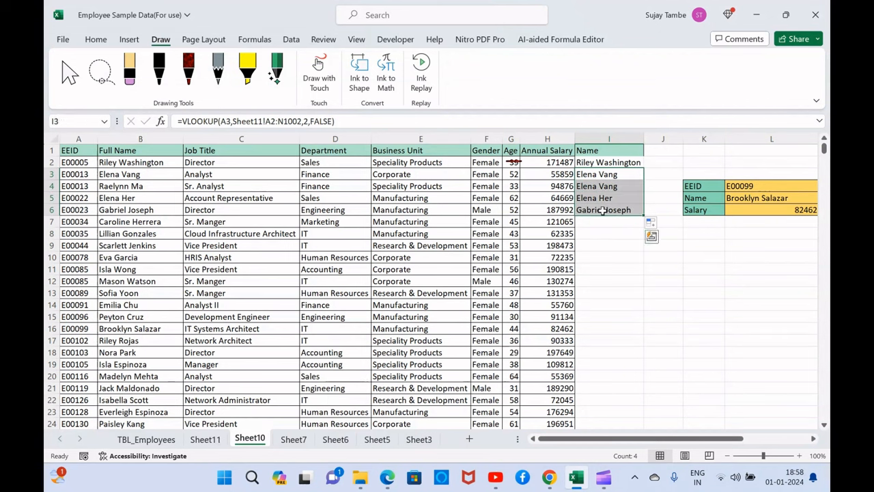
{"action": "key", "text": "Delete"}
Lock the table array of the VLOOKUP in I2 as the absolute range Sheet11!$A$1:$N$1001
{"action": "left_click", "coordinate": [608, 162]}
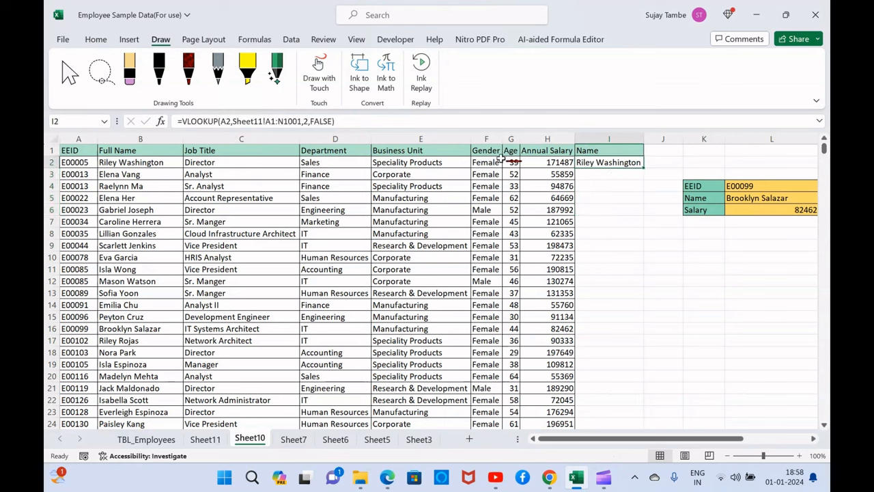
{"action": "left_click", "coordinate": [265, 121]}
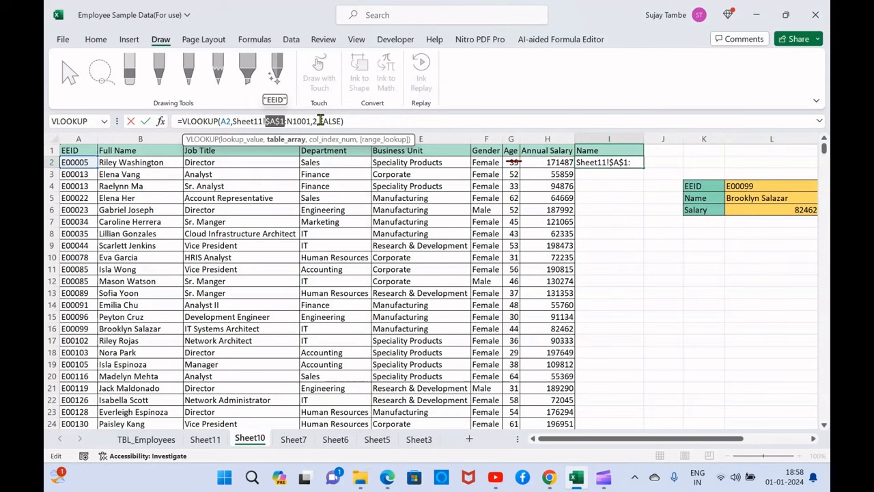
{"action": "left_click", "coordinate": [301, 121]}
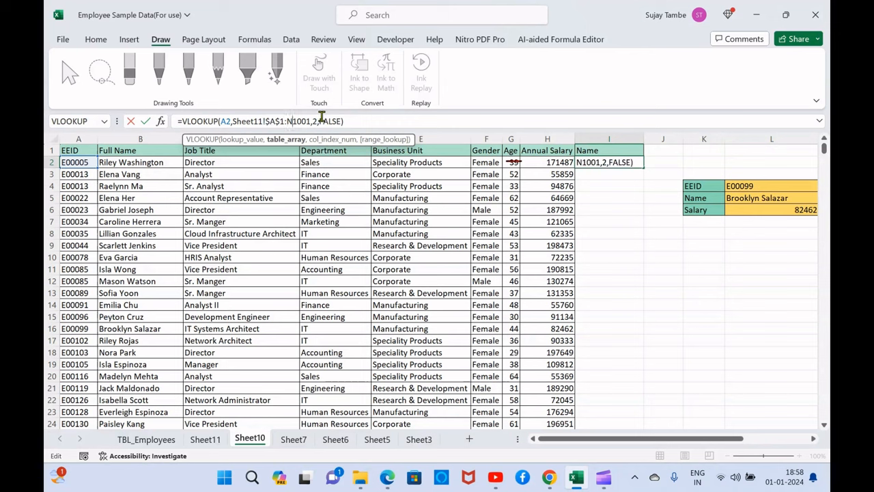
{"action": "key", "text": "F4"}
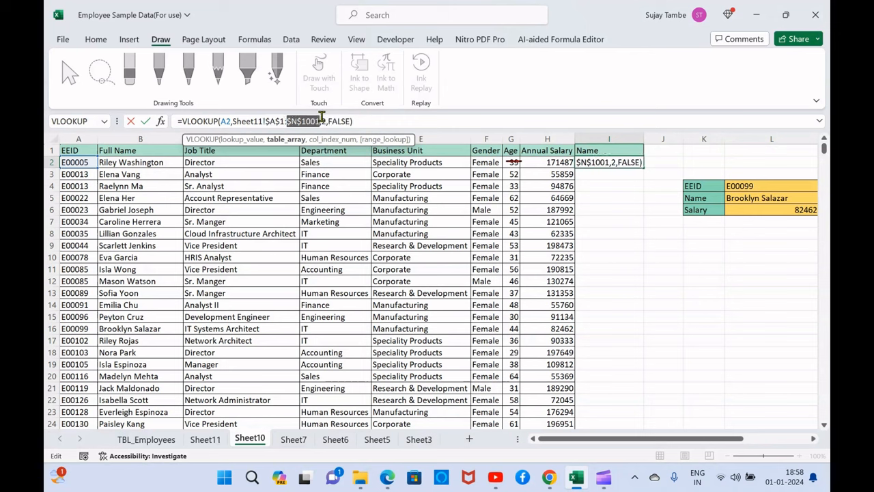
{"action": "key", "text": "Return"}
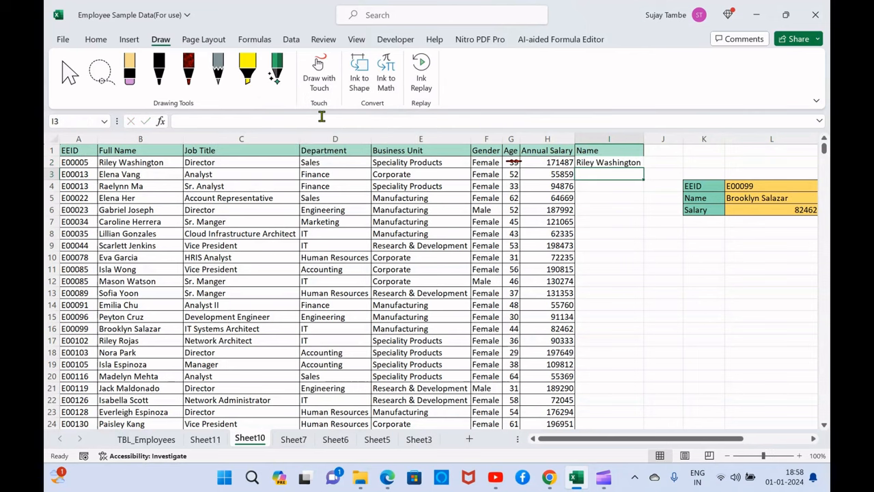
Fill the VLOOKUP from I2 down the whole Name column and look through the filled rows
{"action": "left_click", "coordinate": [631, 162]}
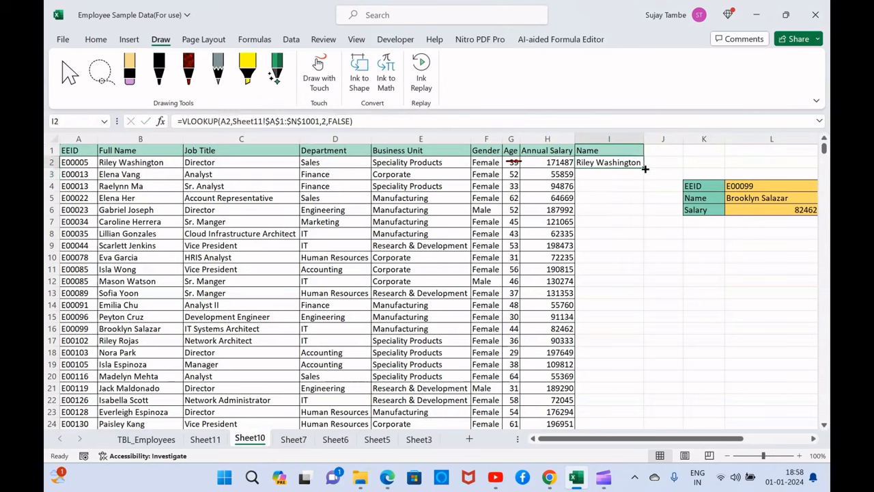
{"action": "double_click", "coordinate": [643, 168]}
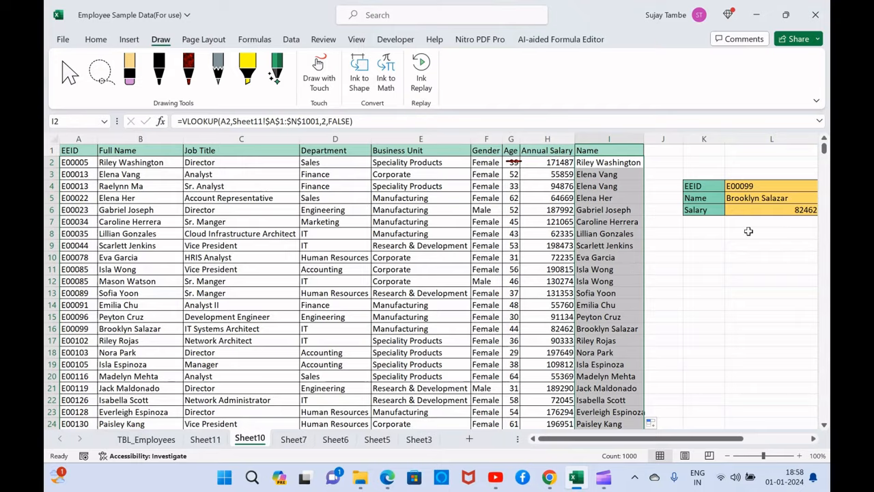
{"action": "left_click_drag", "start_coordinate": [824, 156], "coordinate": [810, 146]}
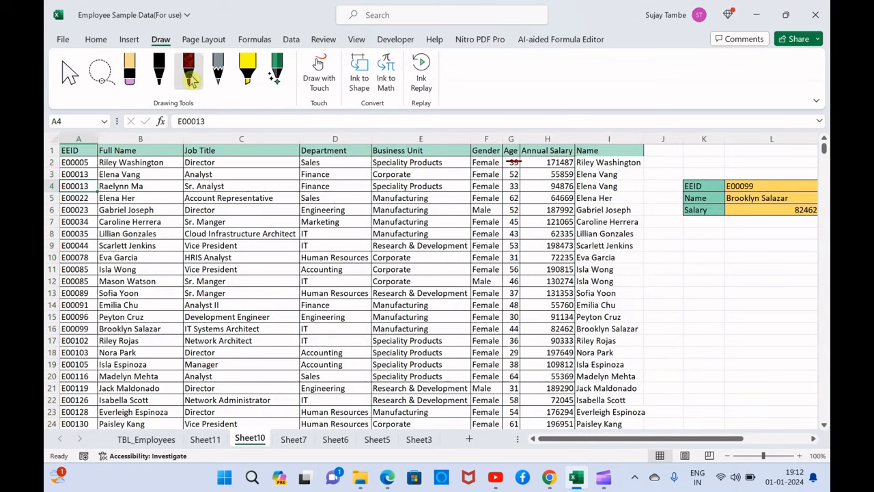
Draw a dark red pen arrow across the table from the EEID column to the Business Unit column, between rows 9 and 10
{"action": "left_click", "coordinate": [190, 78]}
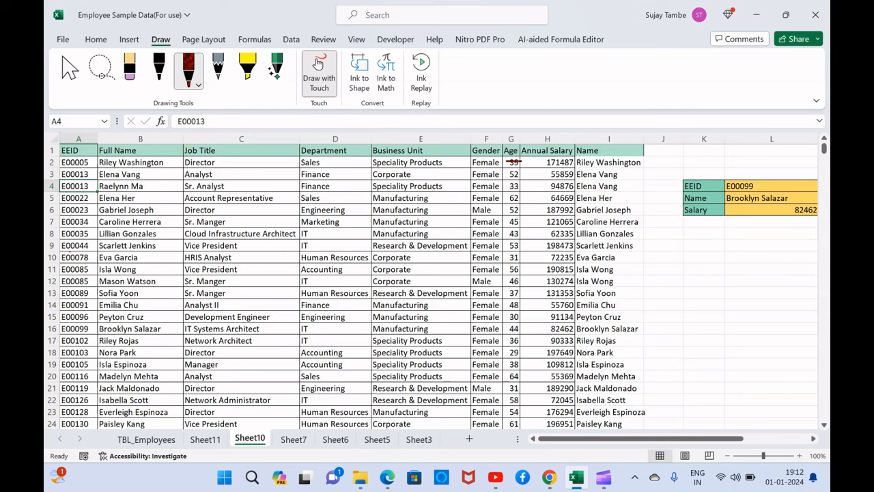
{"action": "mouse_move", "coordinate": [61, 251]}
{"action": "left_mouse_down"}
{"action": "mouse_move", "coordinate": [415, 245]}
{"action": "mouse_move", "coordinate": [390, 260]}
{"action": "left_mouse_up"}
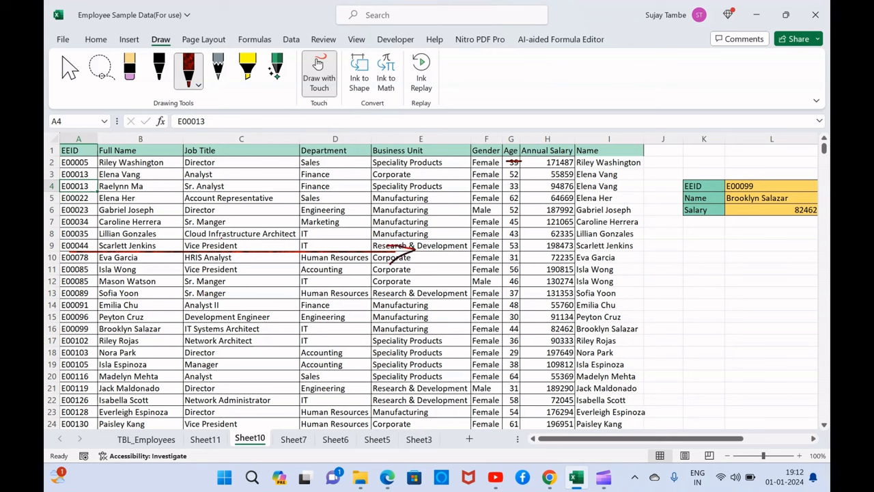